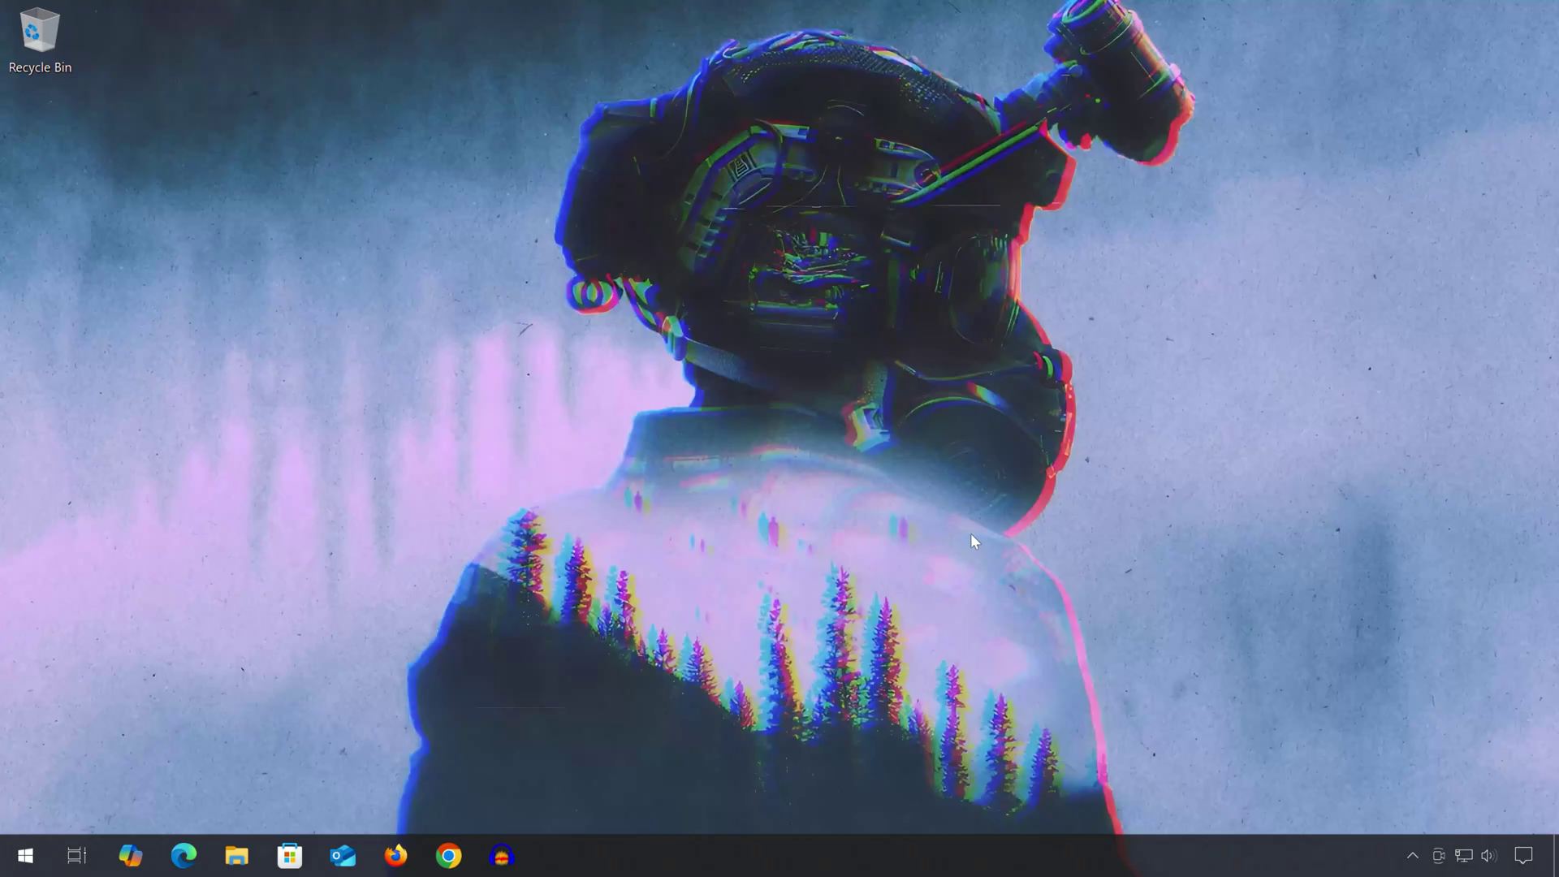
Step: Search Start for cmd and launch Command Prompt as administrator, approving the UAC prompt
click(23, 855)
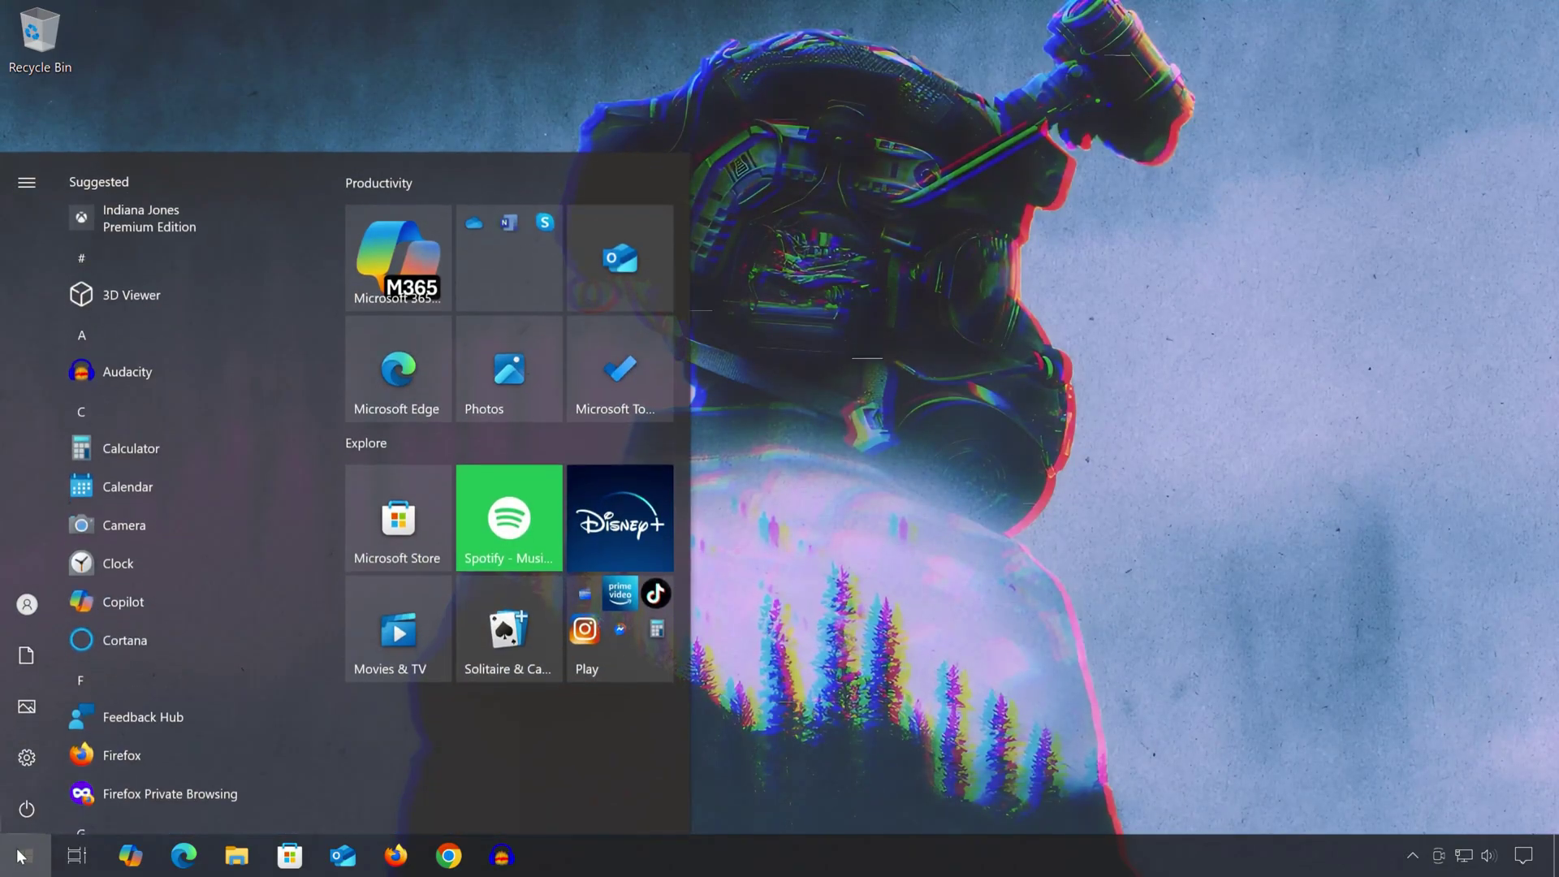
text(cmd)
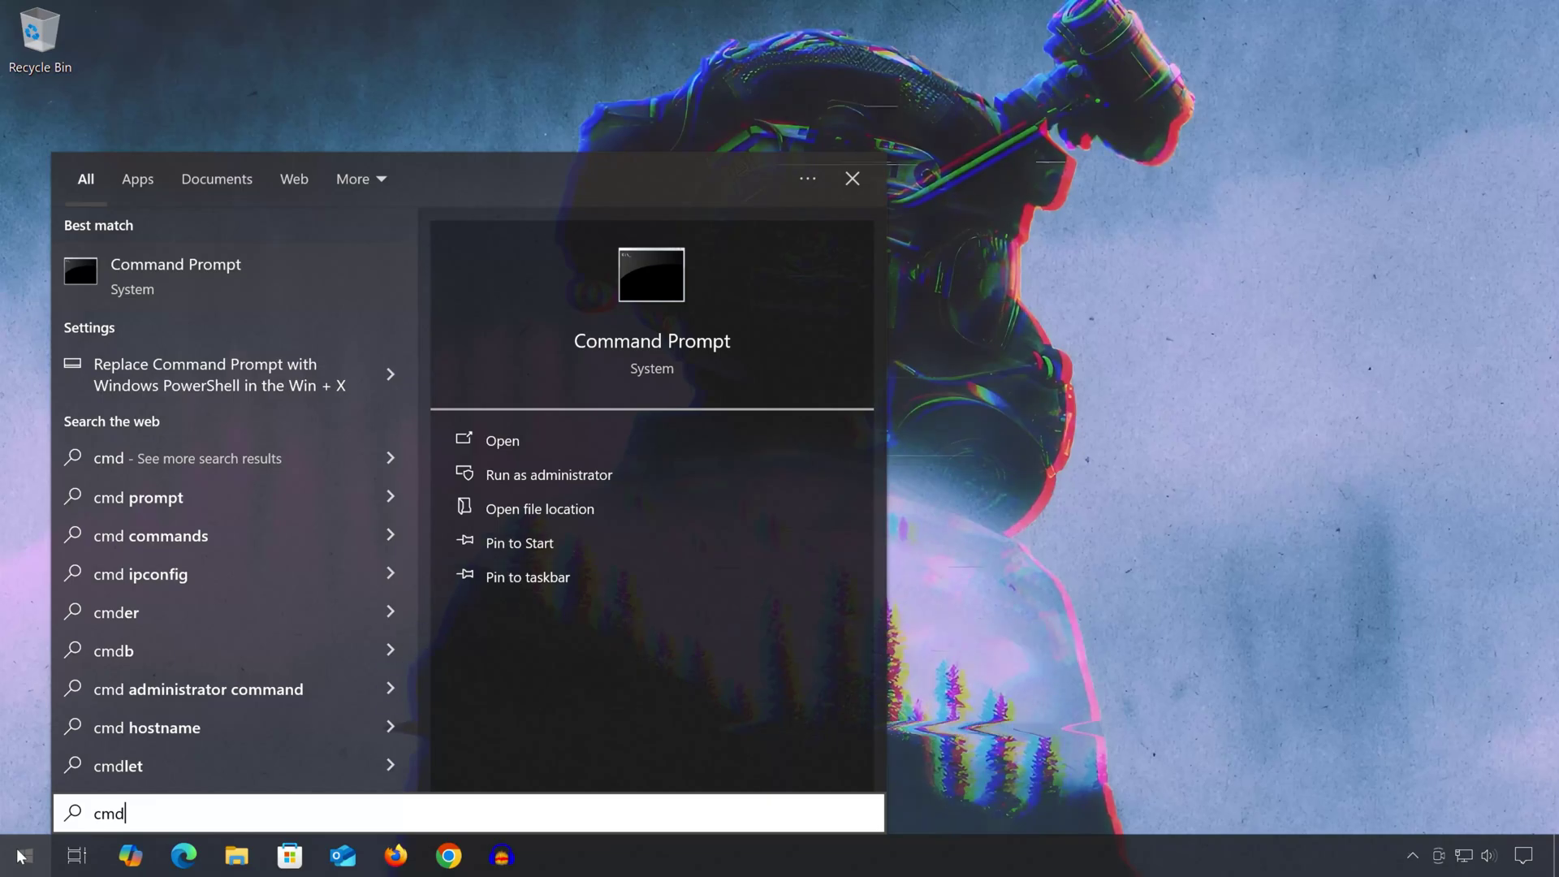
right_click(168, 257)
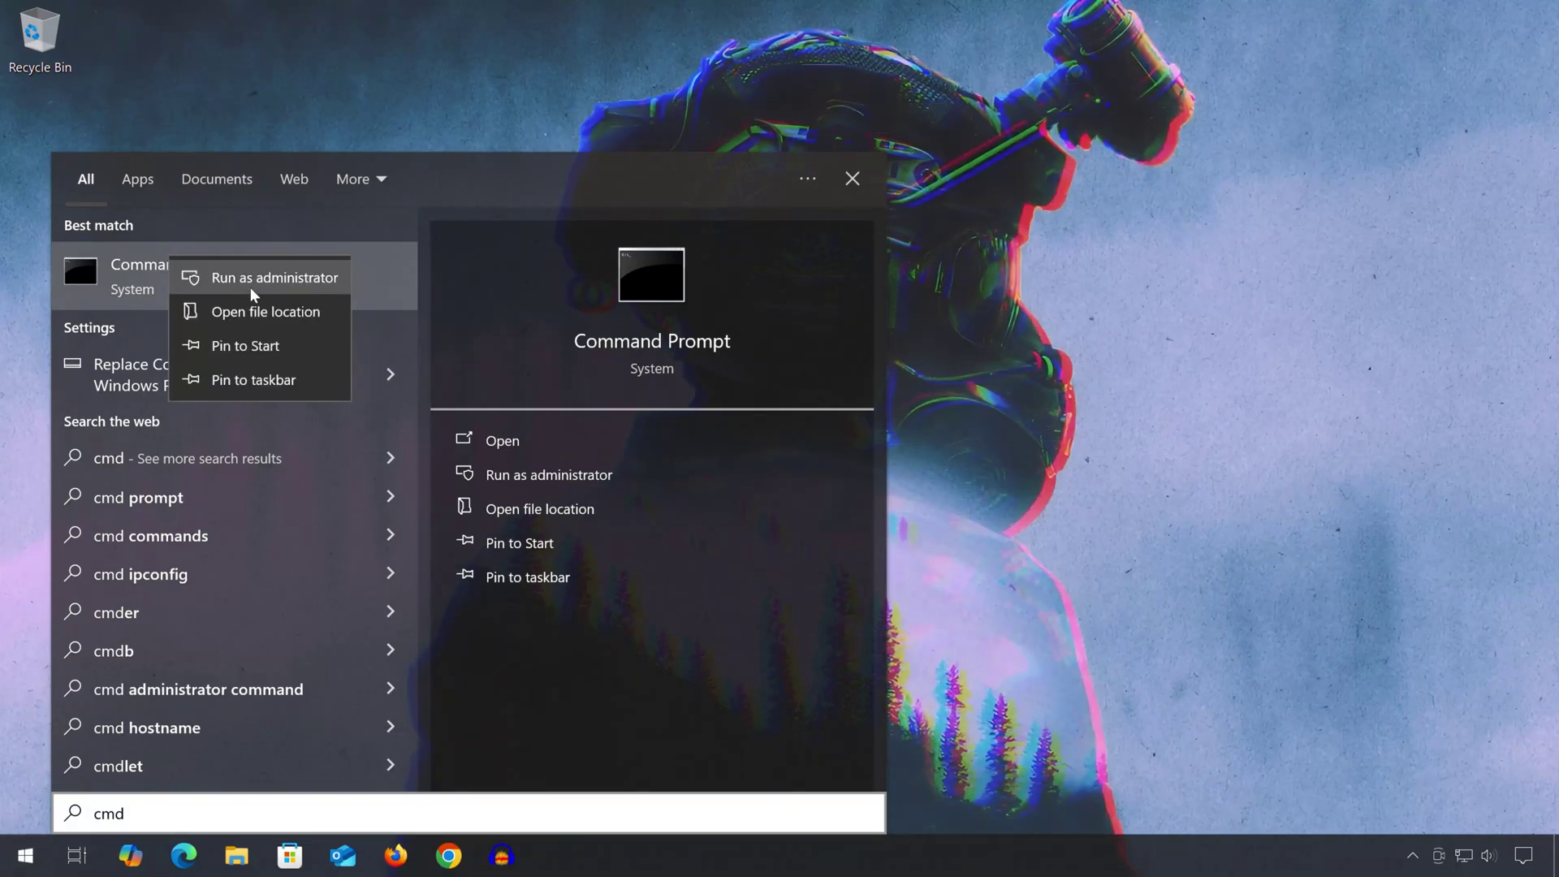
click(284, 278)
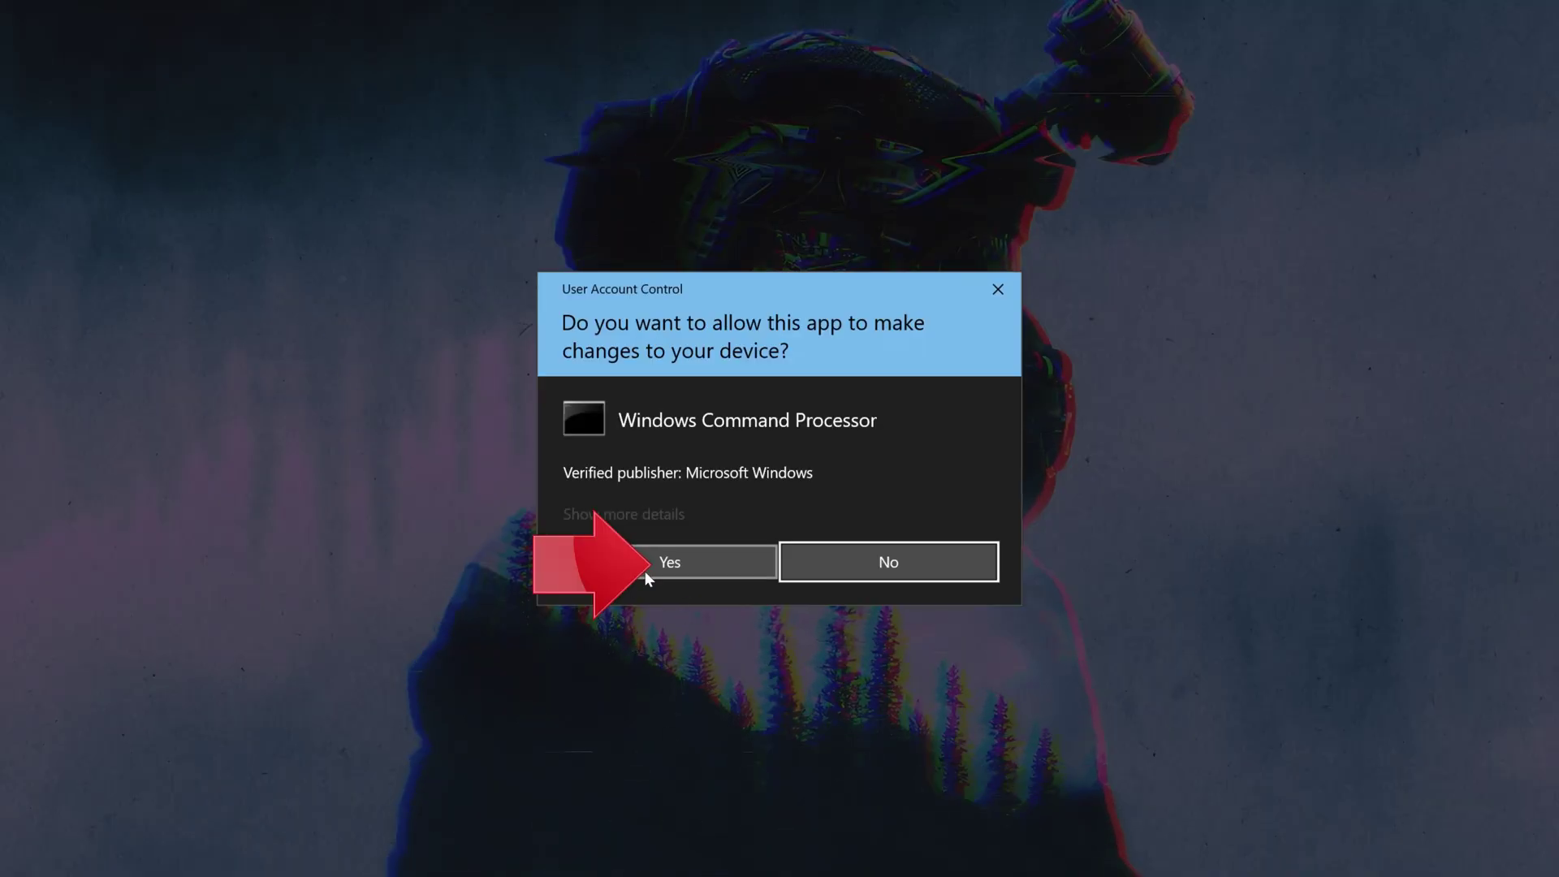
click(694, 566)
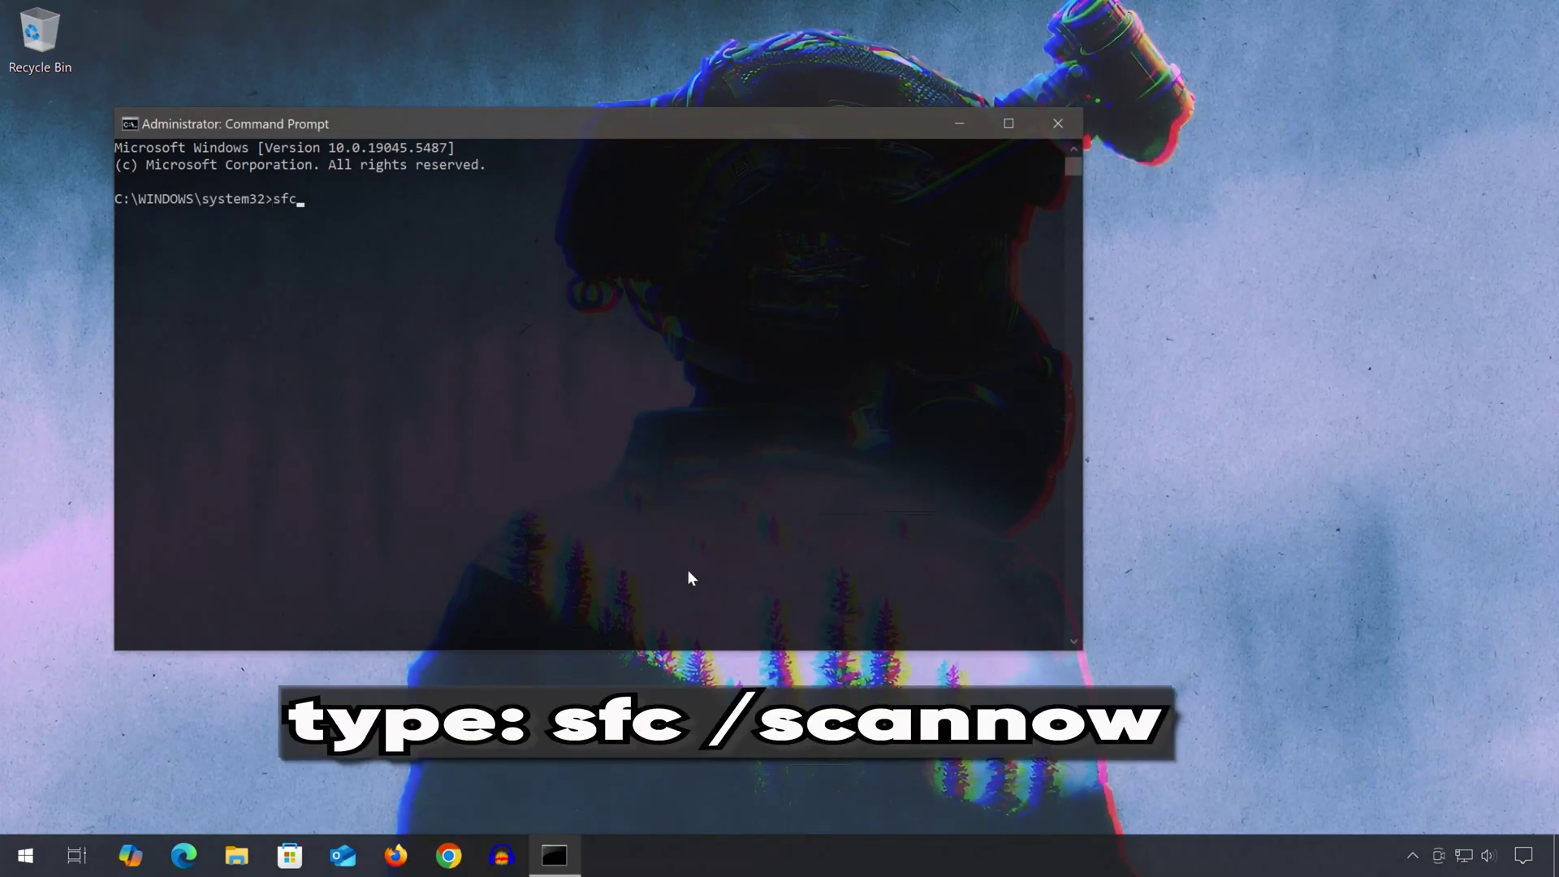
Step: Run sfc /scannow at the administrator prompt to verify system files
text(sfc /scannow)
key(Return)
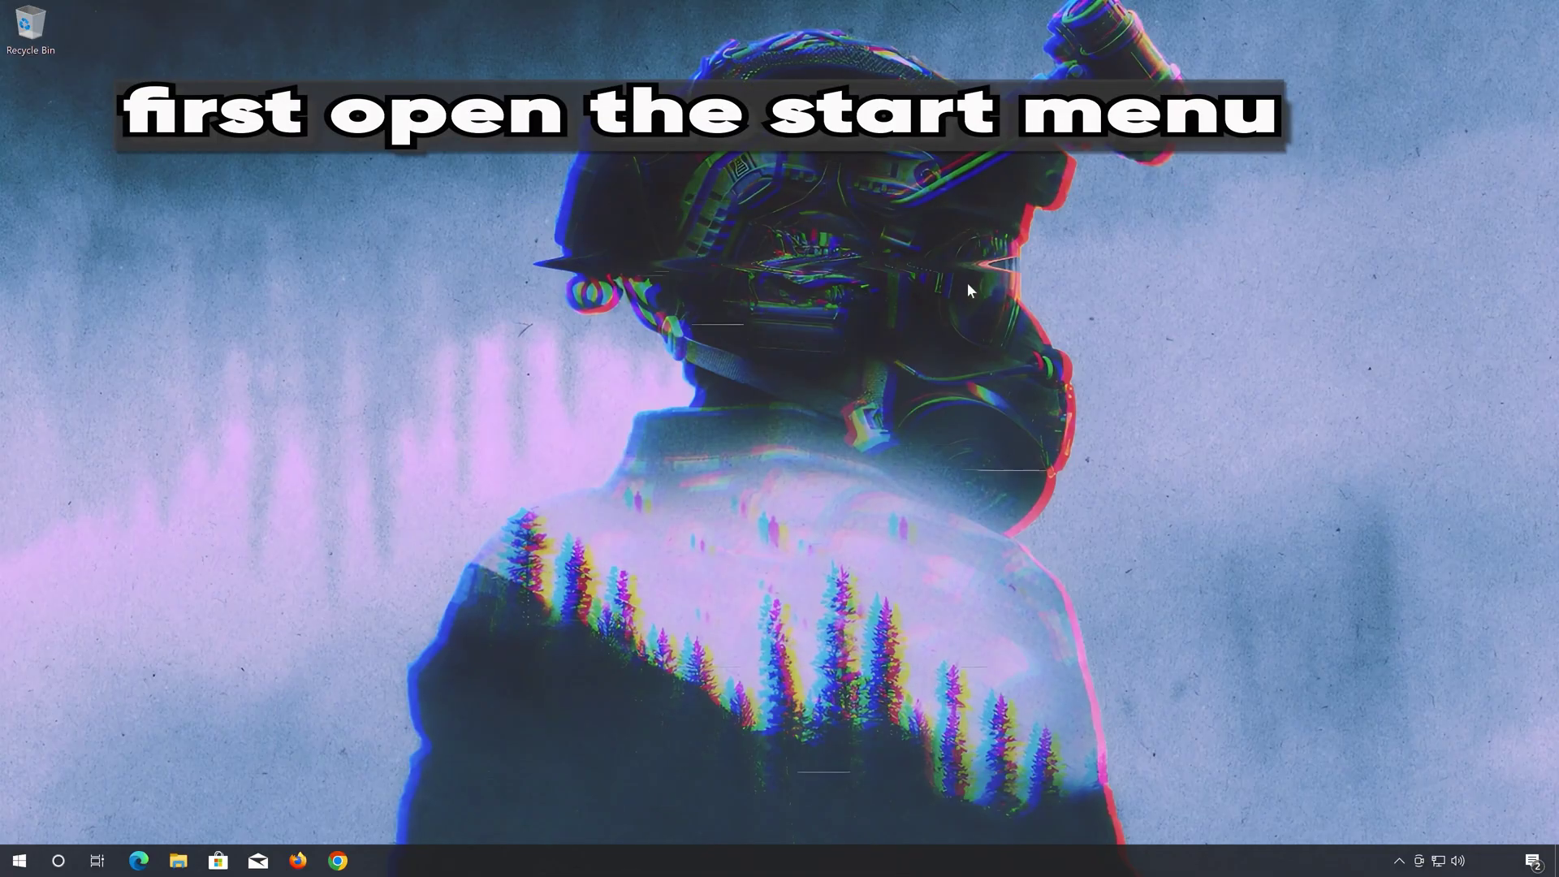
Step: Open Settings from Start and go to Update & Security's Windows Update page
click(11, 868)
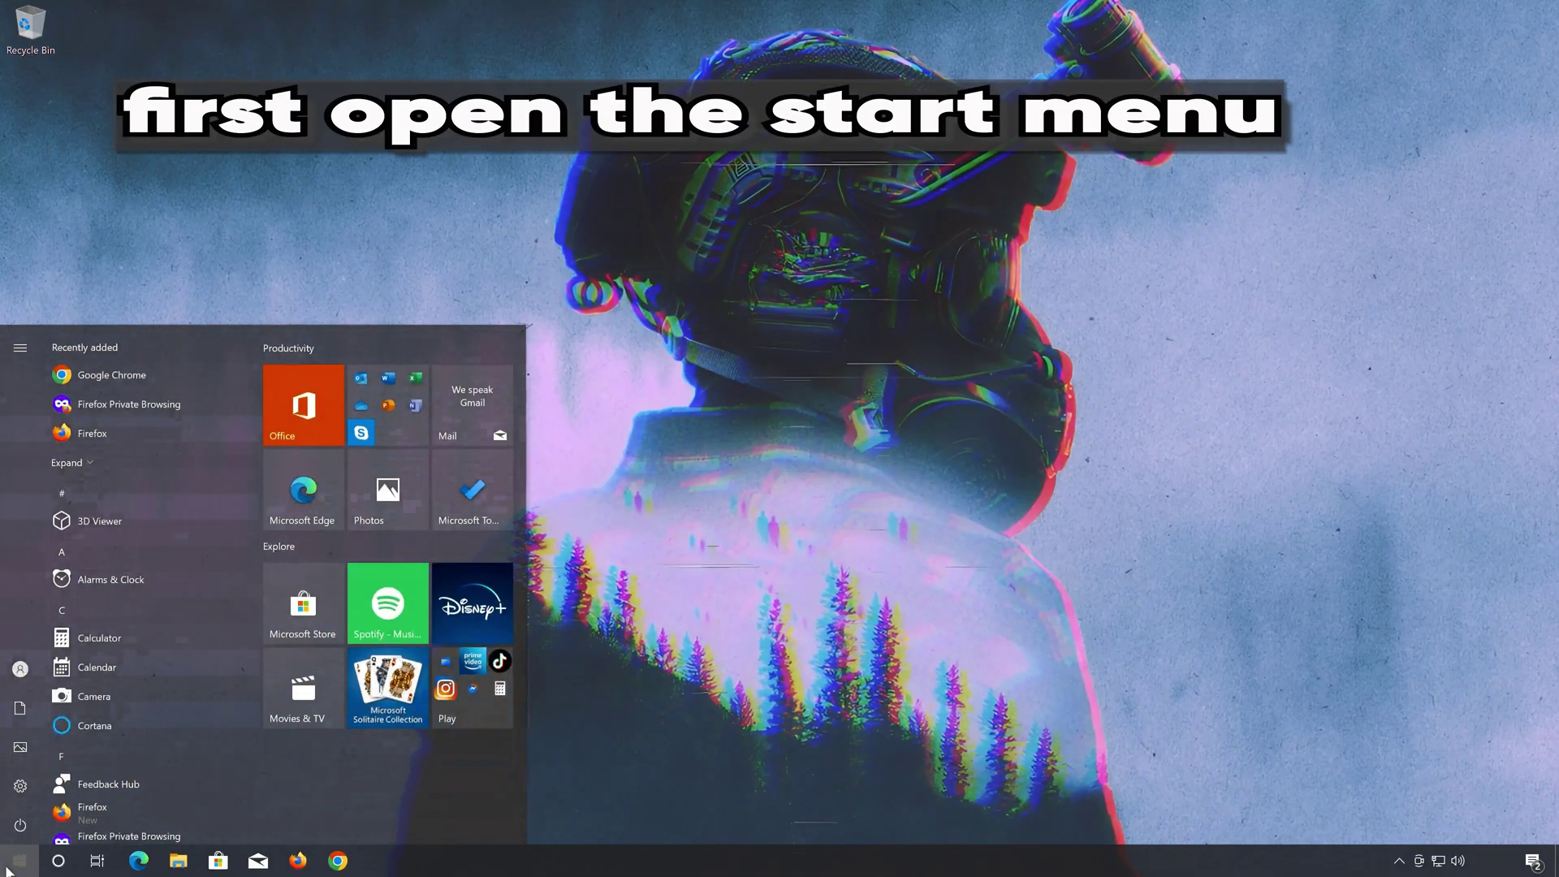
mouse_move(33, 787)
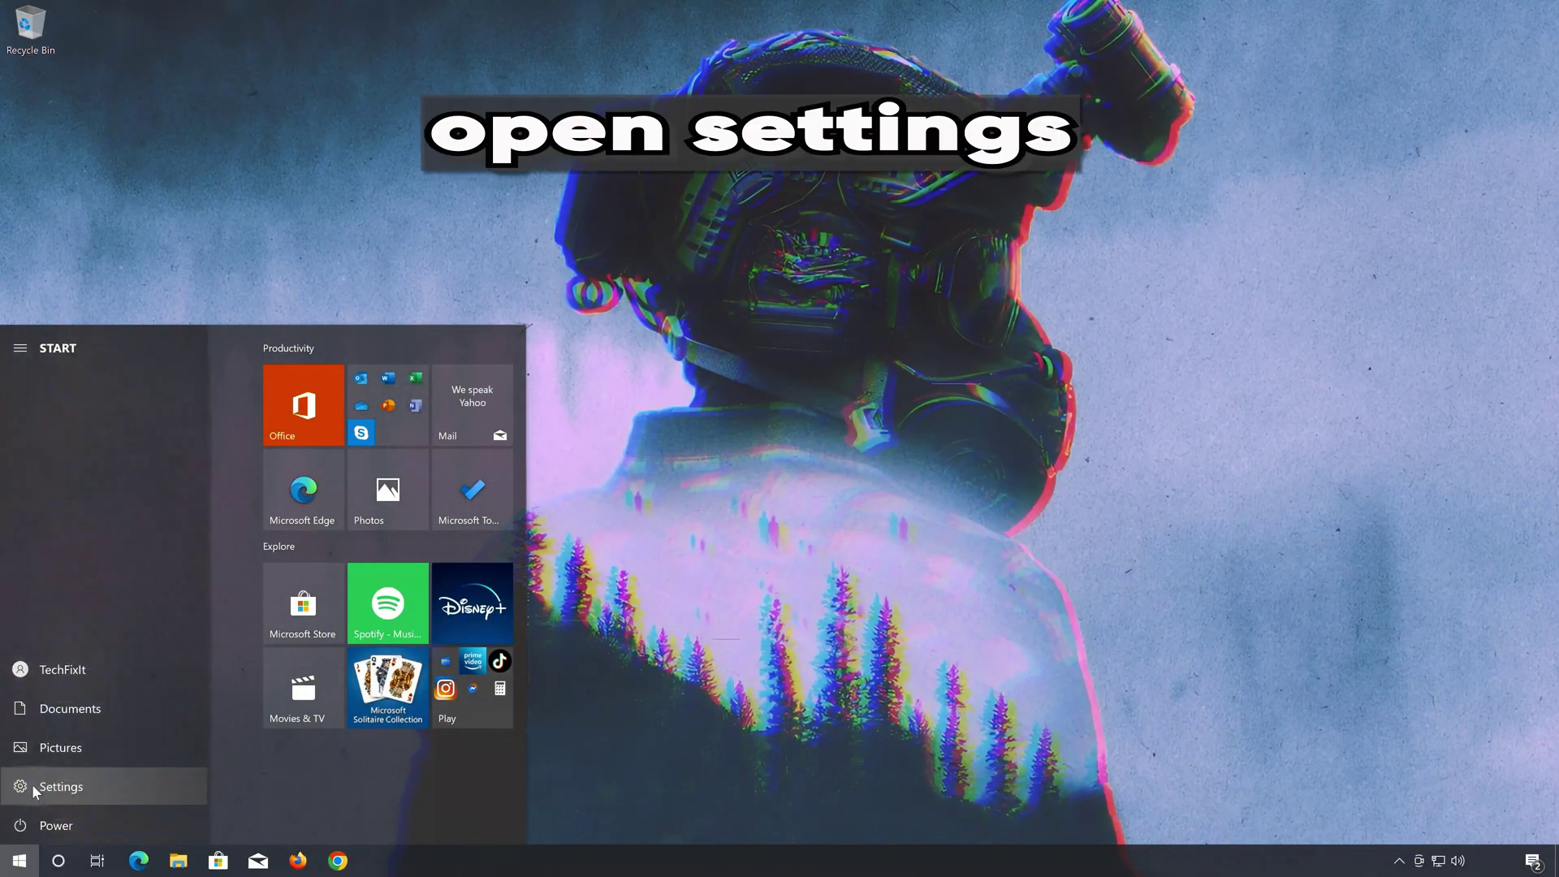
click(146, 788)
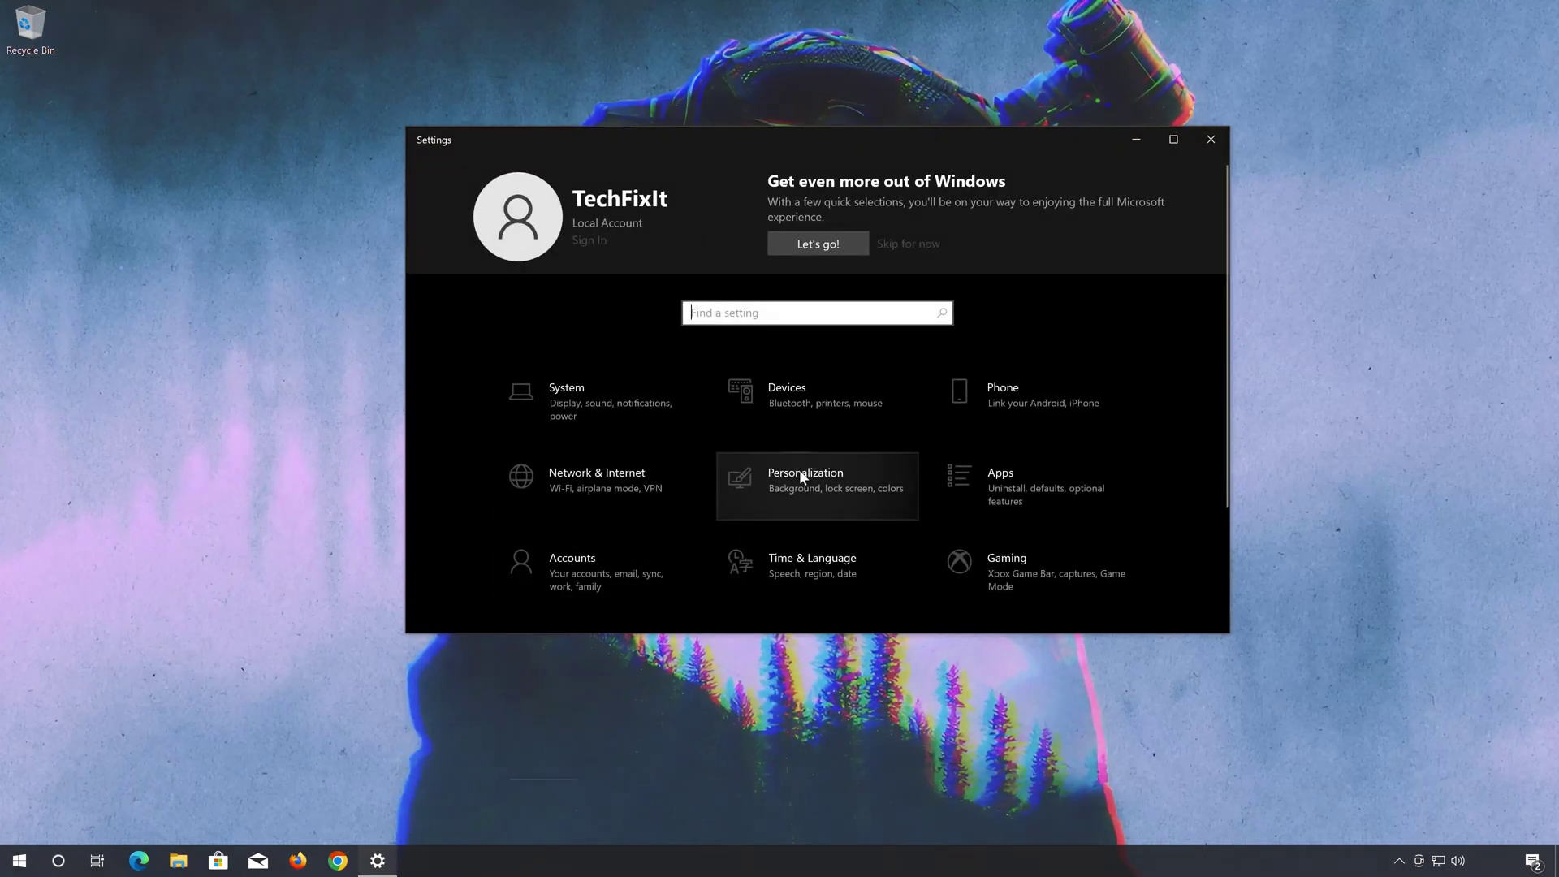
scroll(799, 474, down, 3)
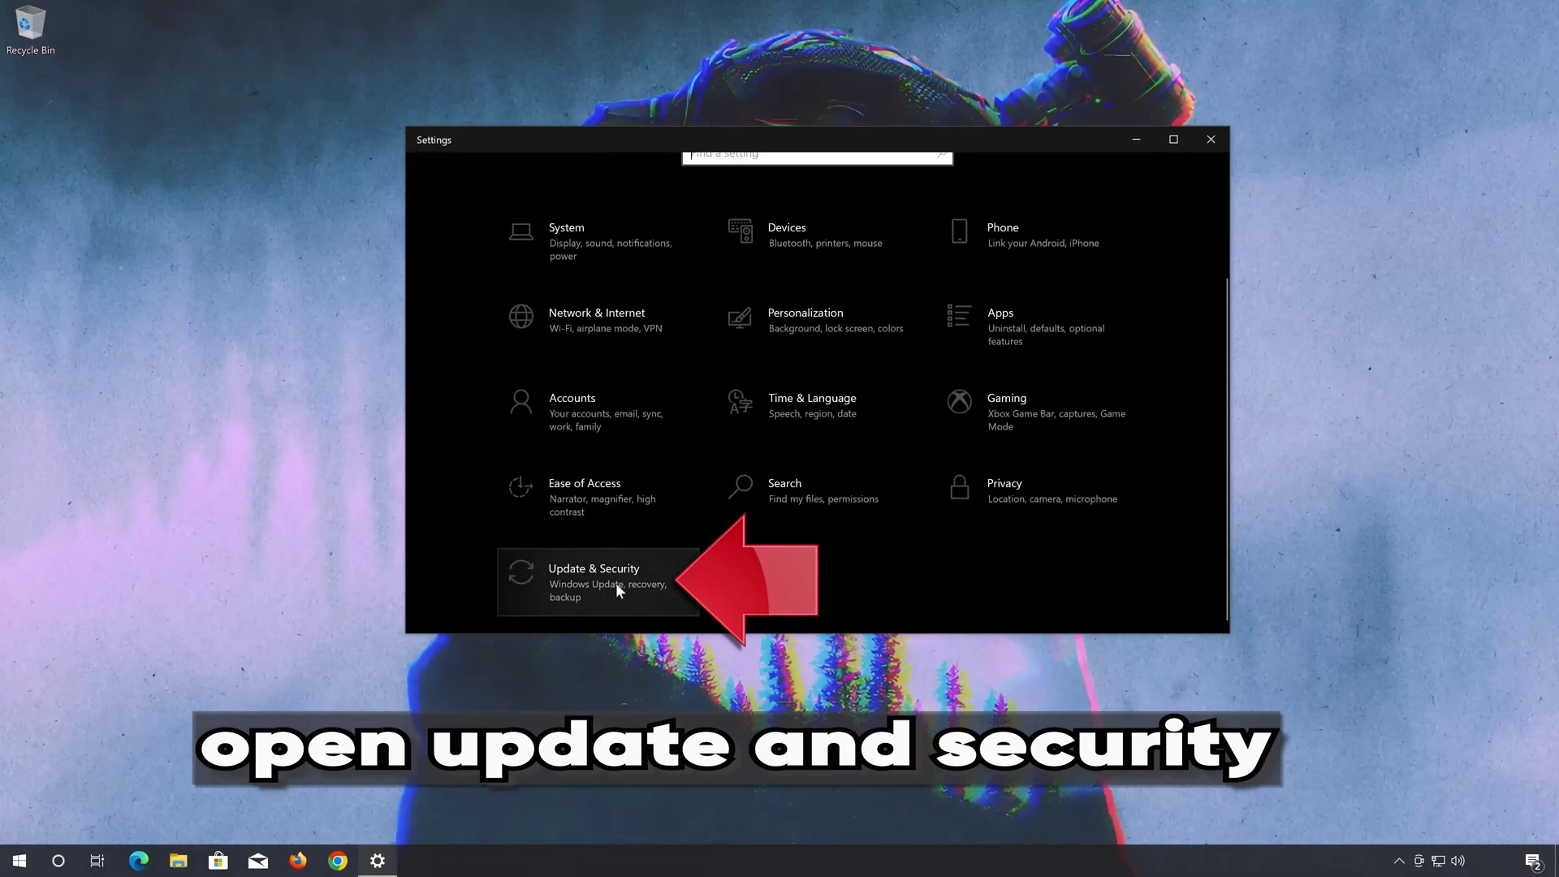
click(617, 580)
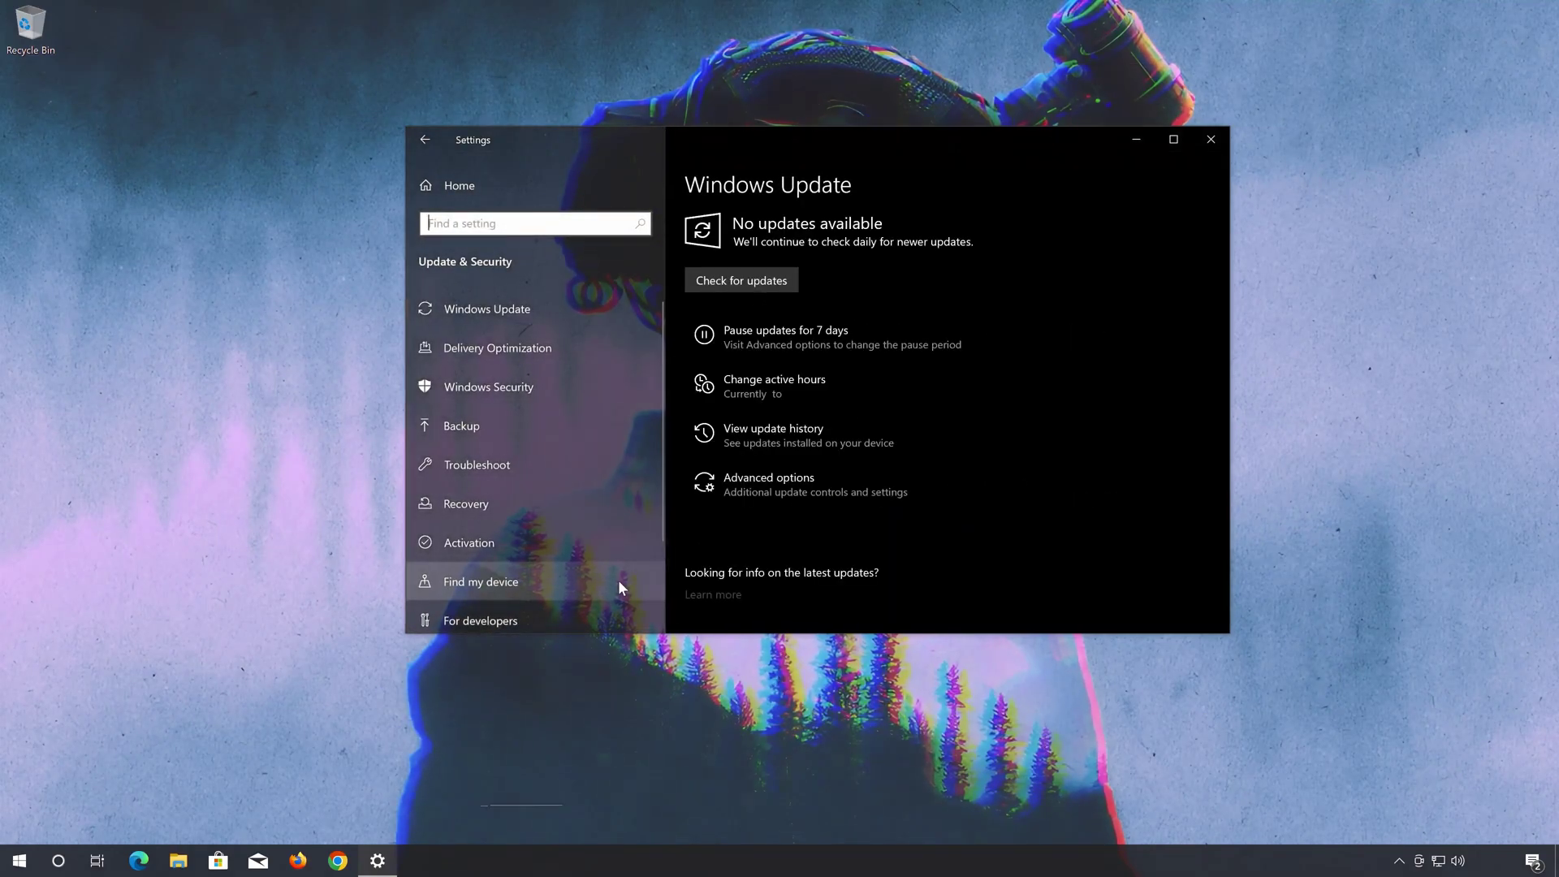
Step: Run the Windows Update troubleshooter from Troubleshoot > Additional troubleshooters
click(562, 474)
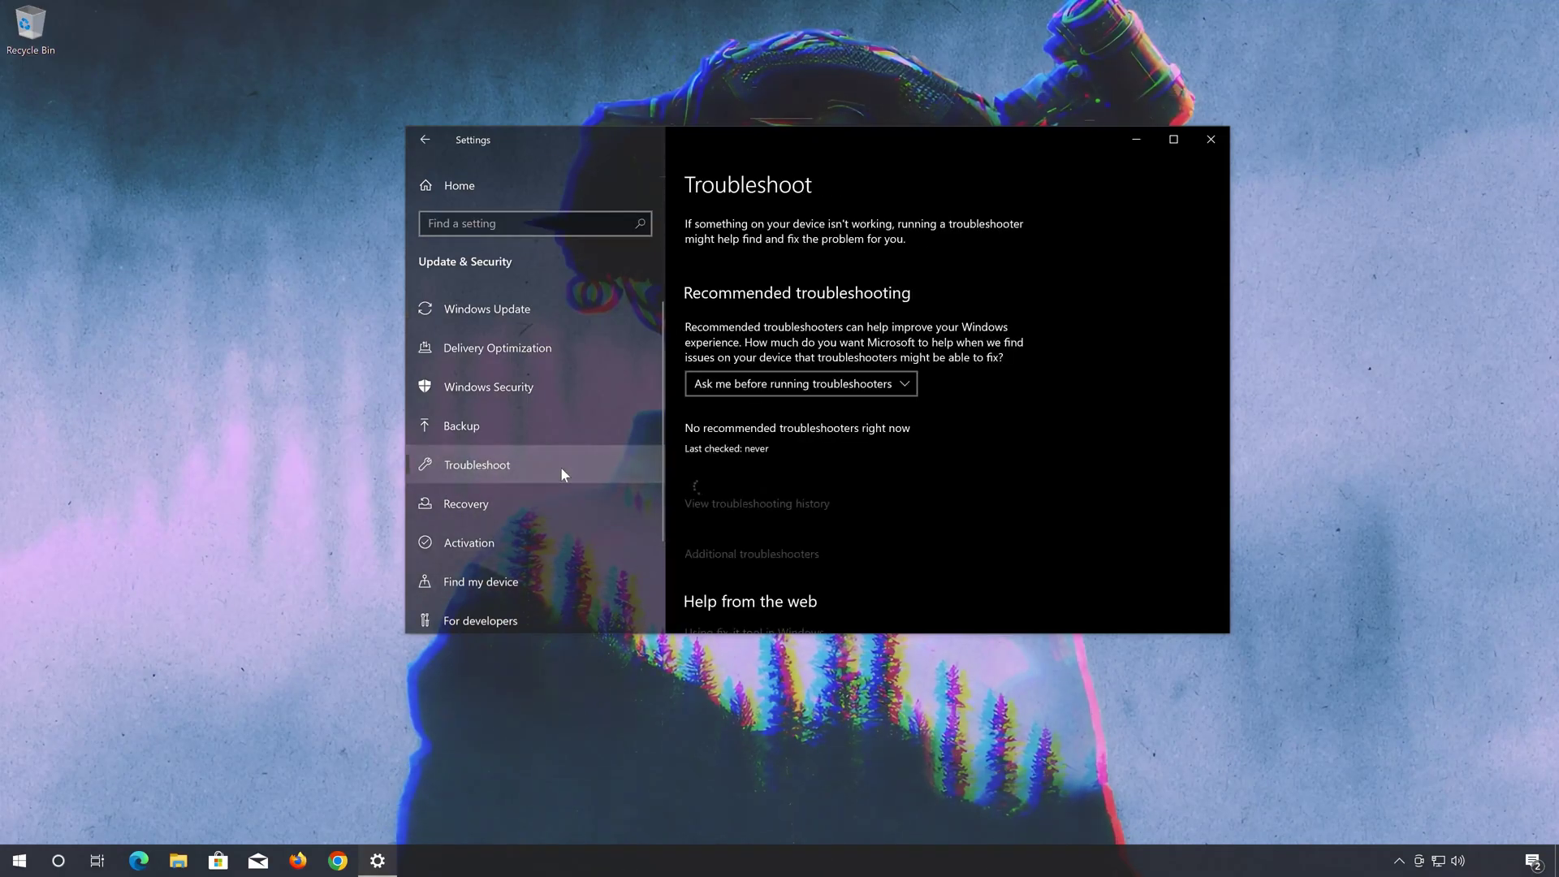
scroll(991, 460, down, 1)
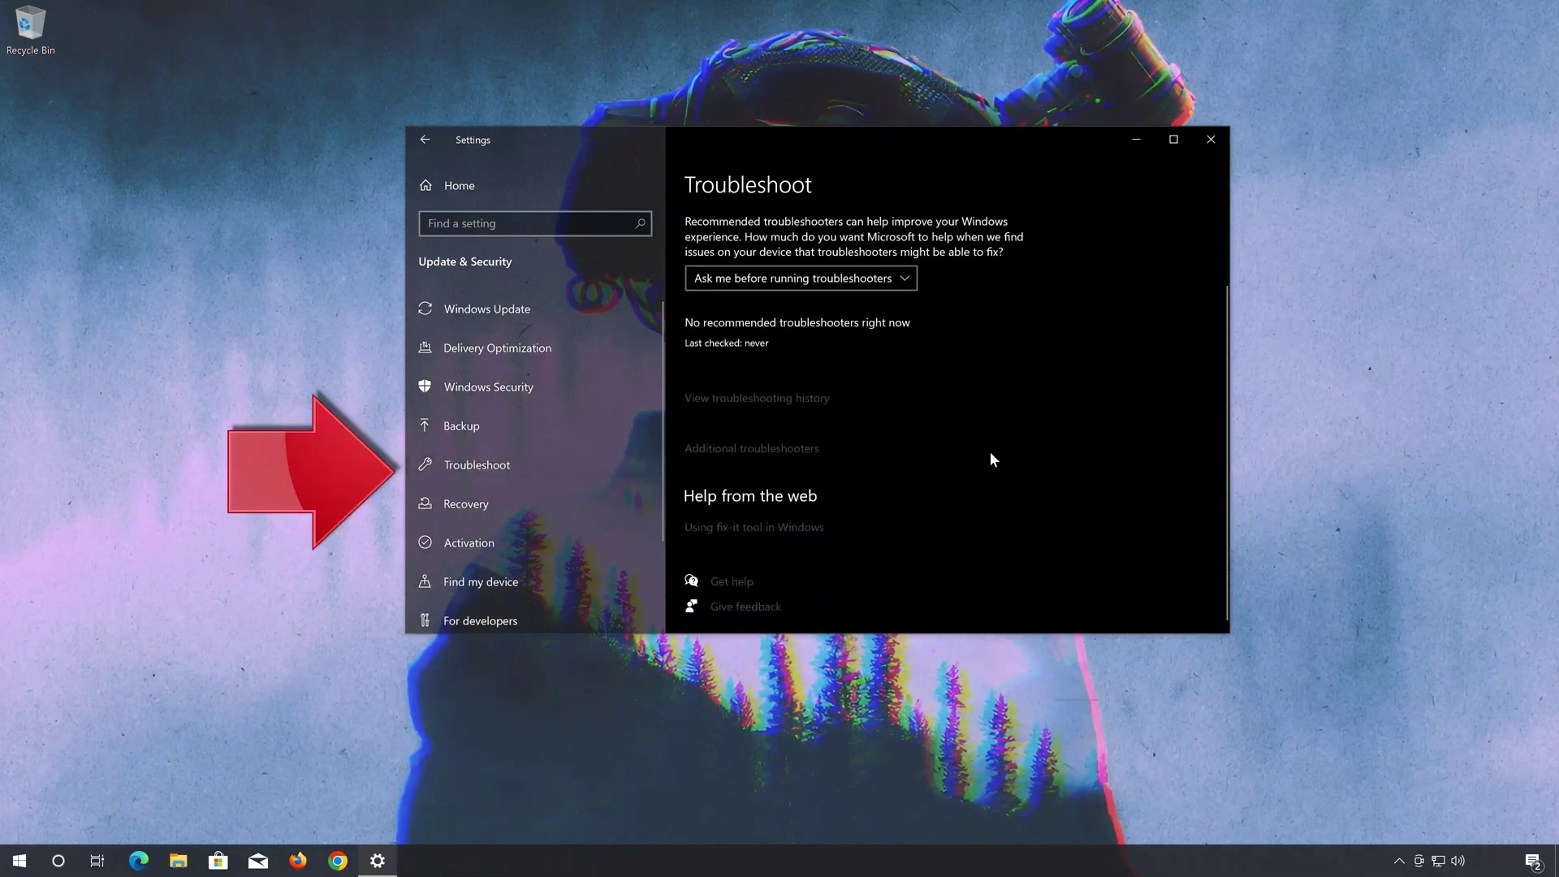
scroll(990, 460, up, 1)
scroll(991, 459, down, 2)
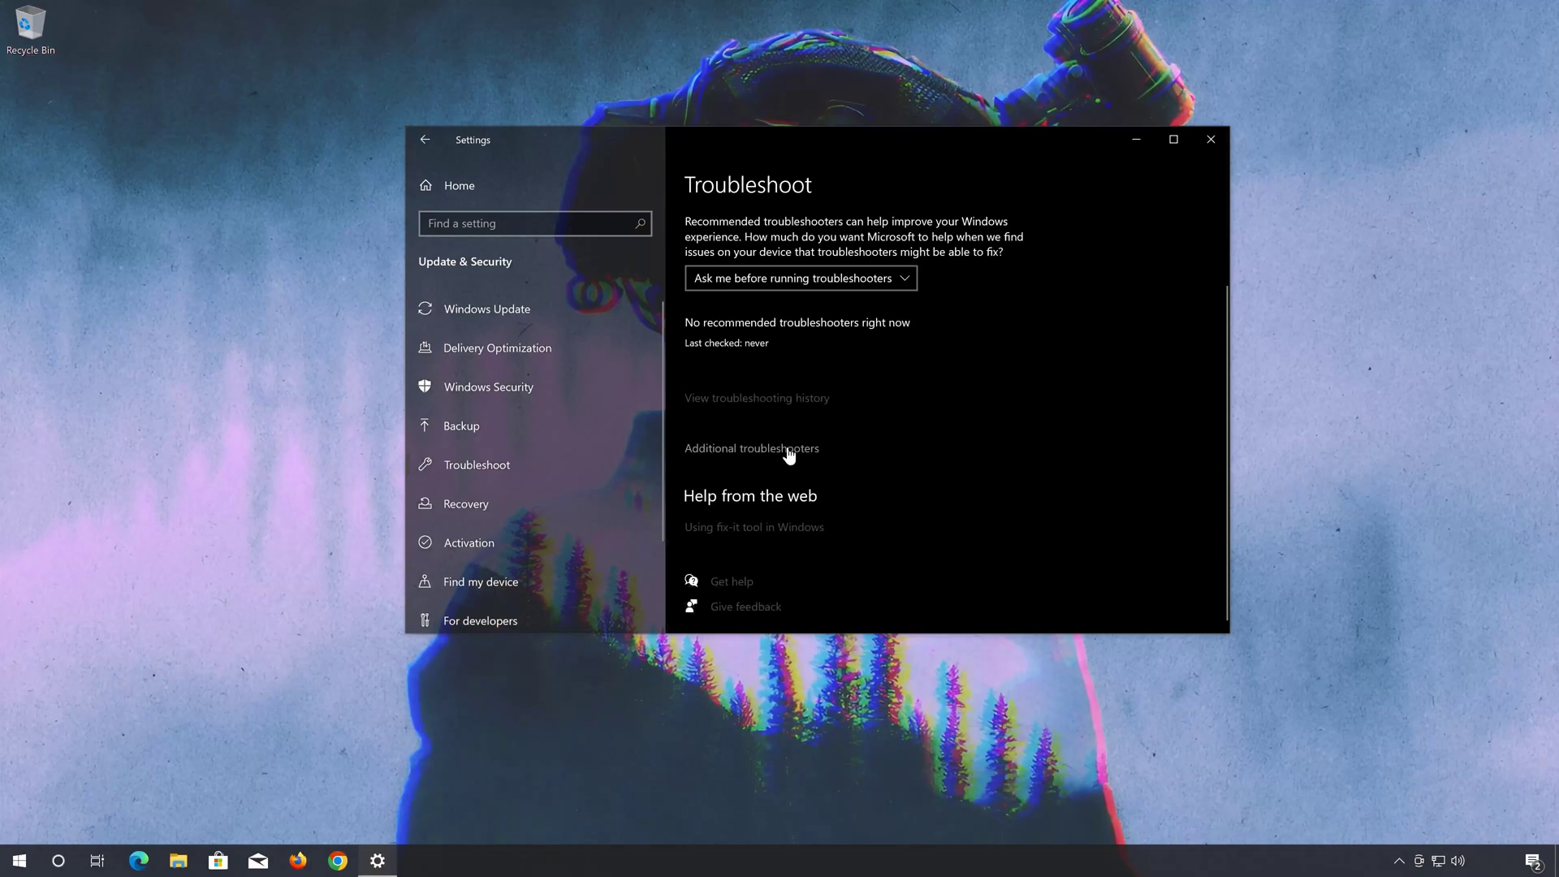
click(784, 449)
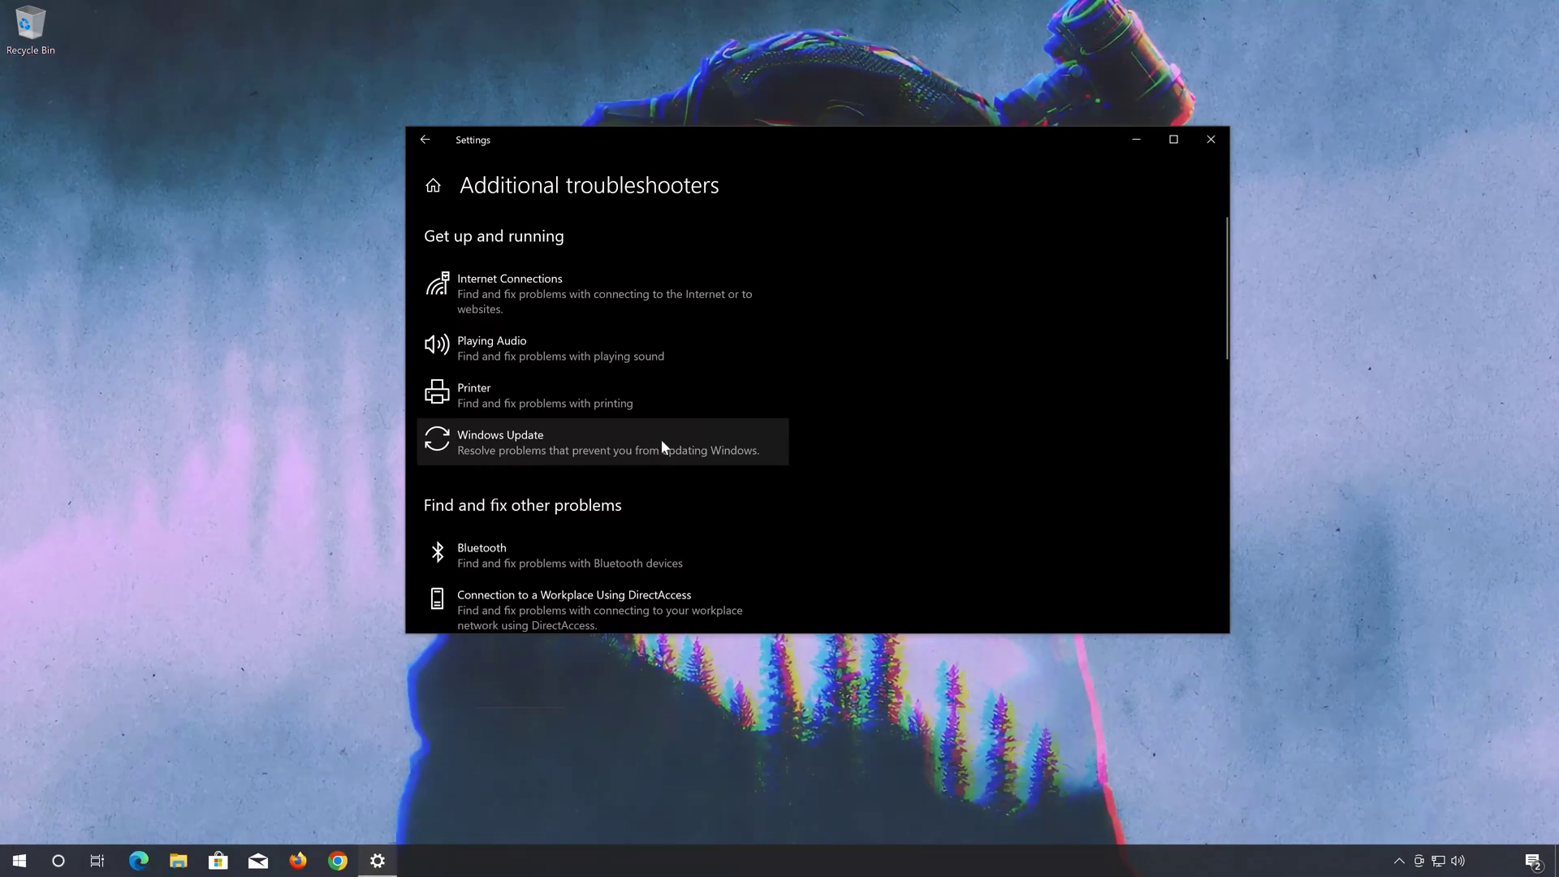
click(594, 444)
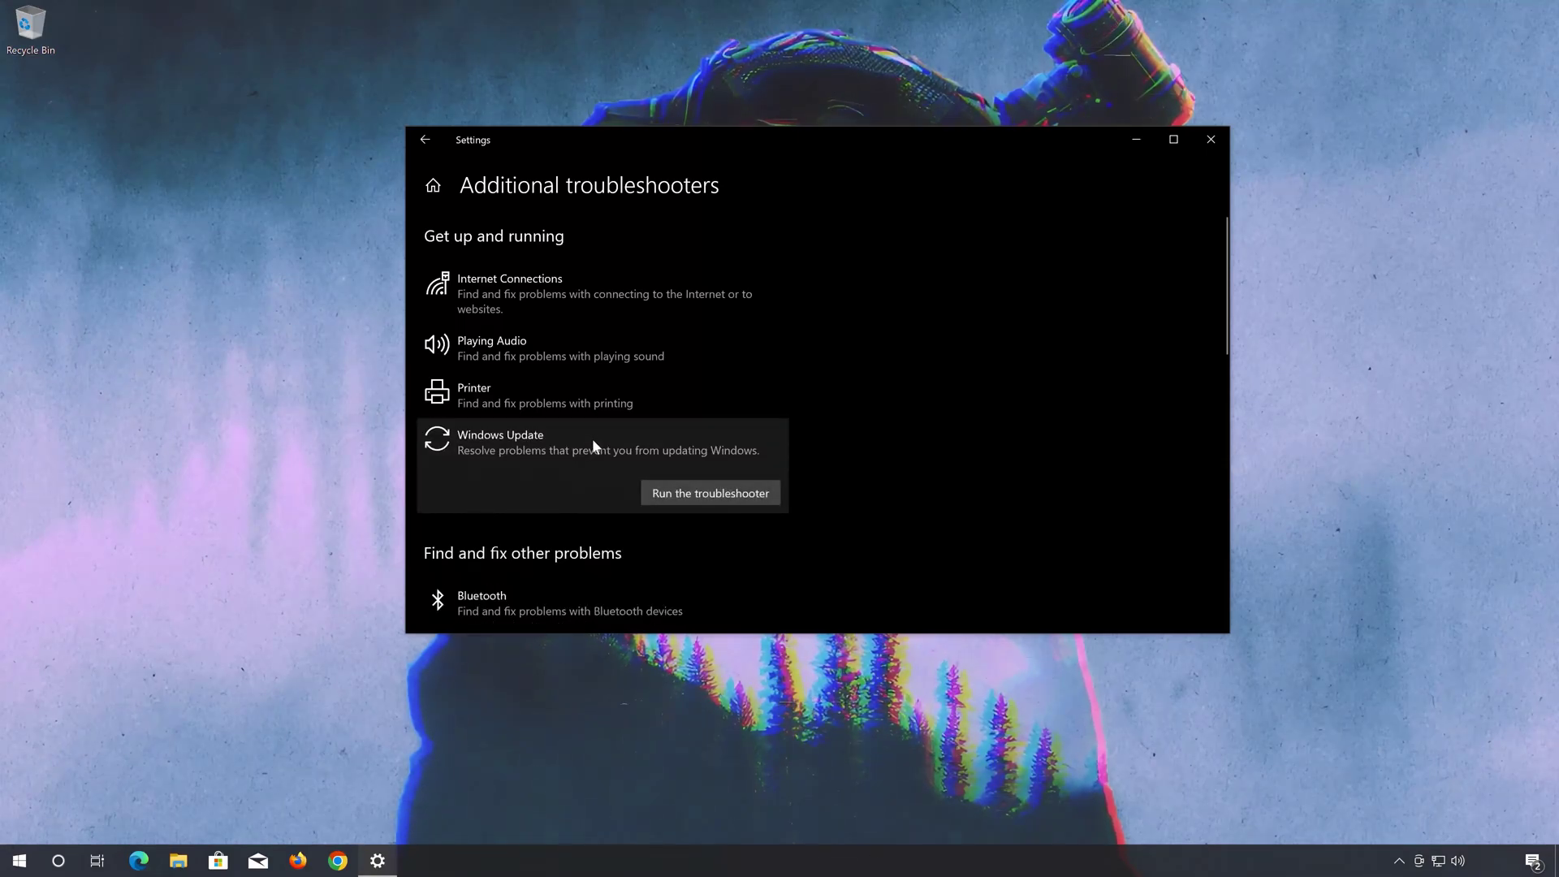
click(727, 493)
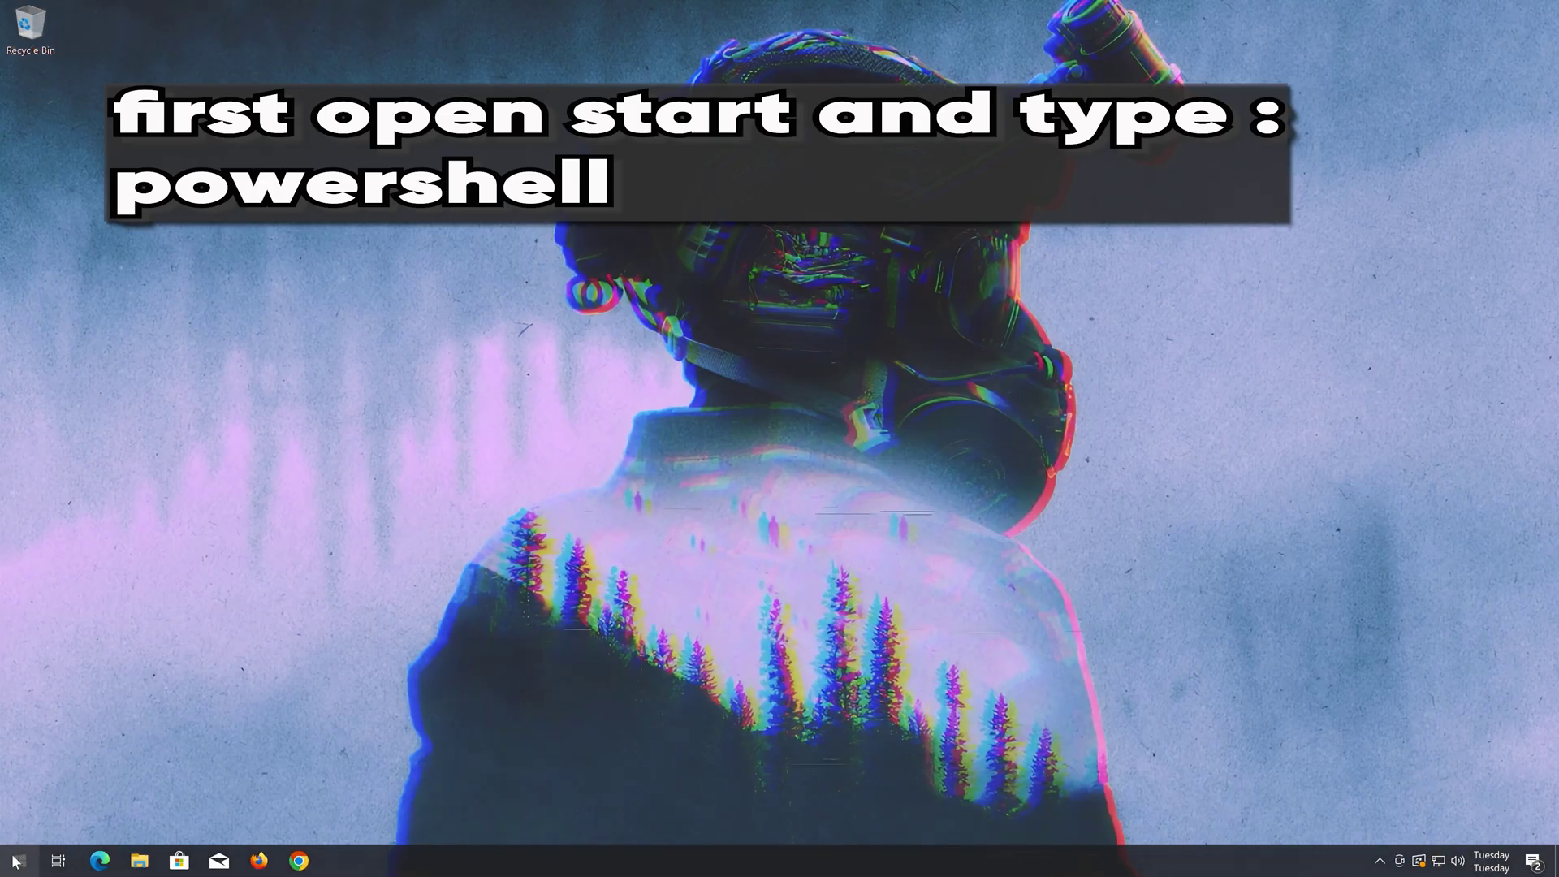
Step: Search Start for powershell and launch Windows PowerShell as administrator
click(16, 860)
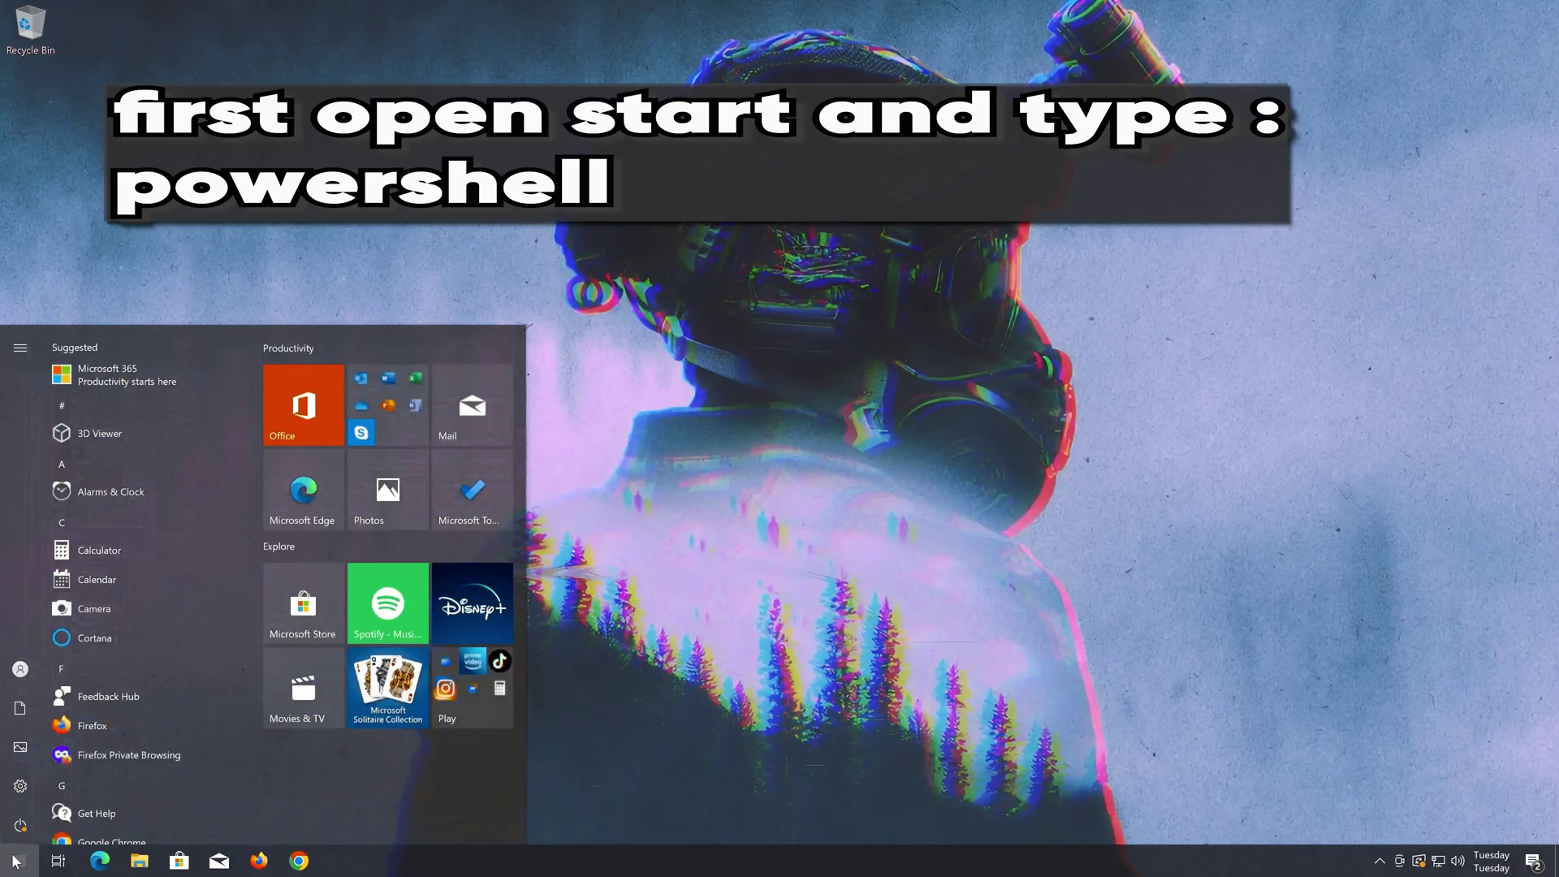
text(powershell)
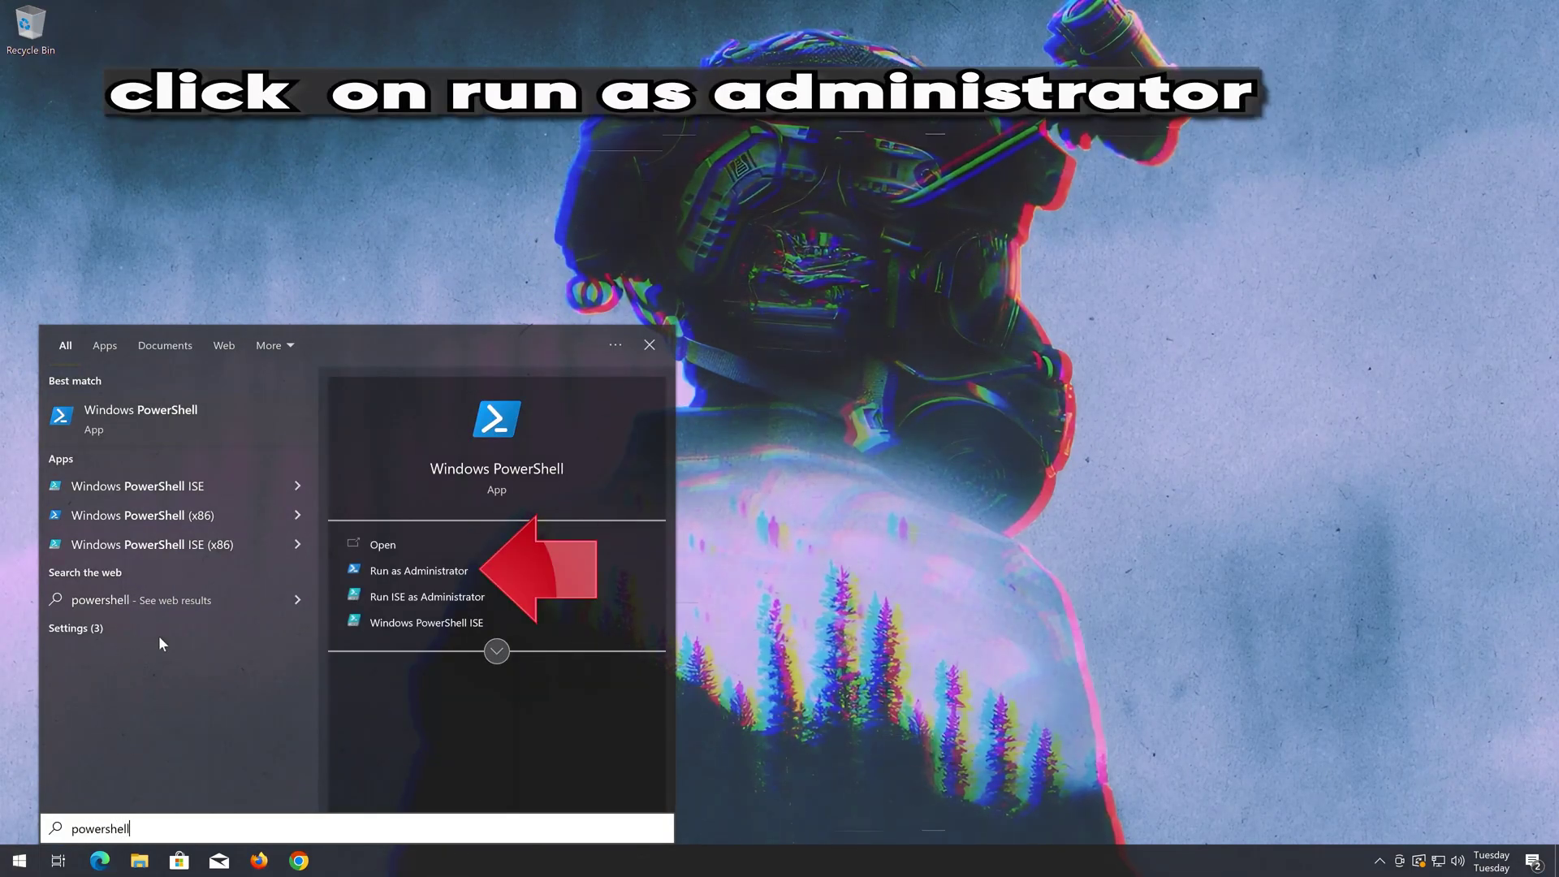
click(457, 571)
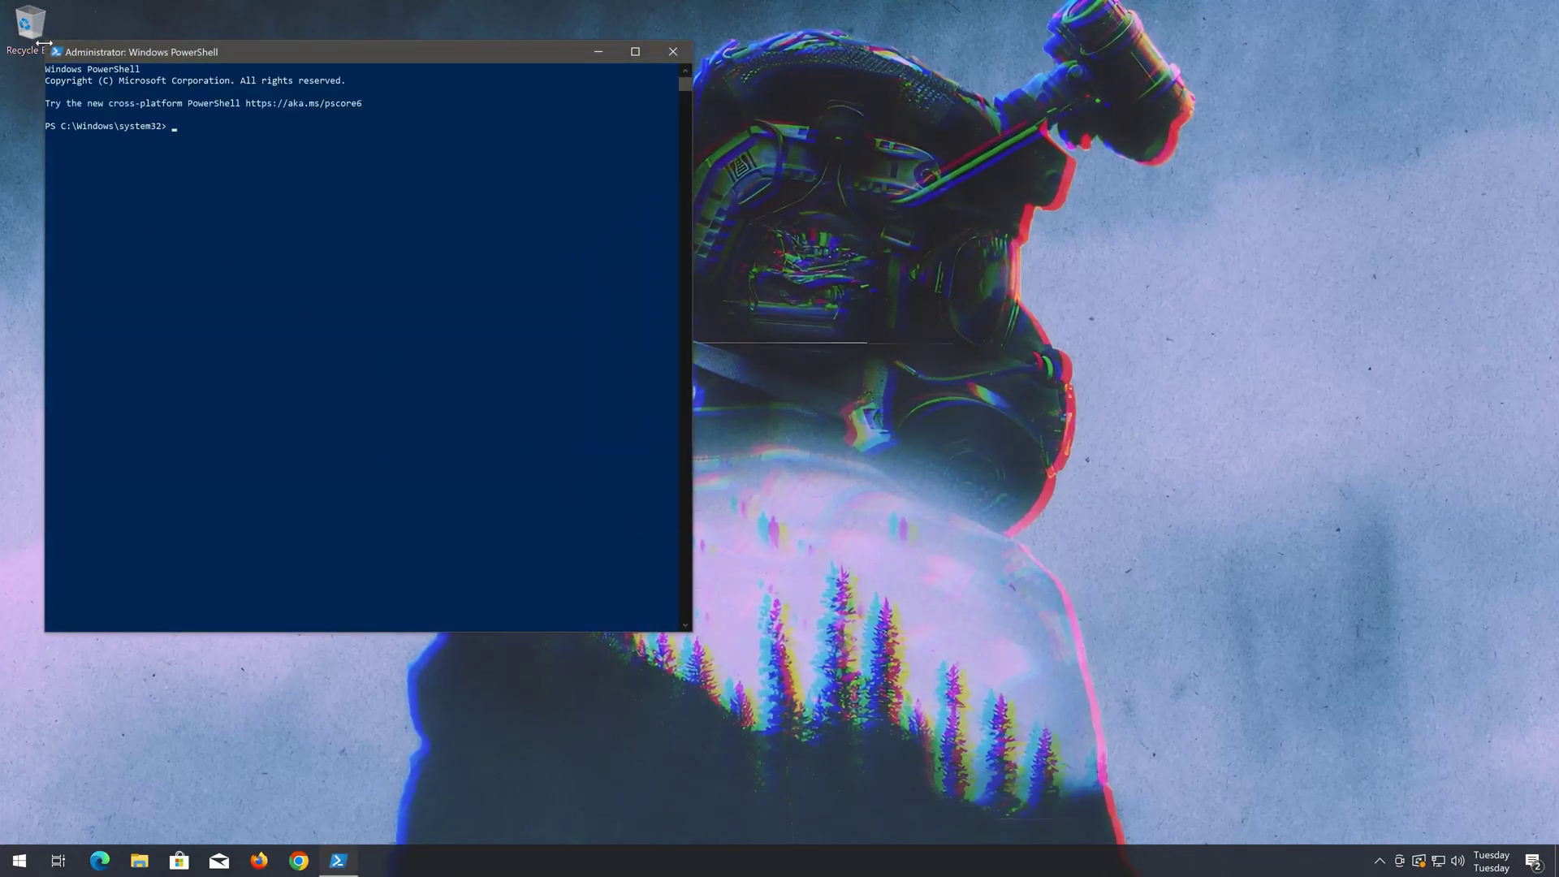
Step: In a resized, centred PowerShell window, run DISM /online /cleanup-image /RestoreHealth, then close it
drag(45, 40, 70, 278)
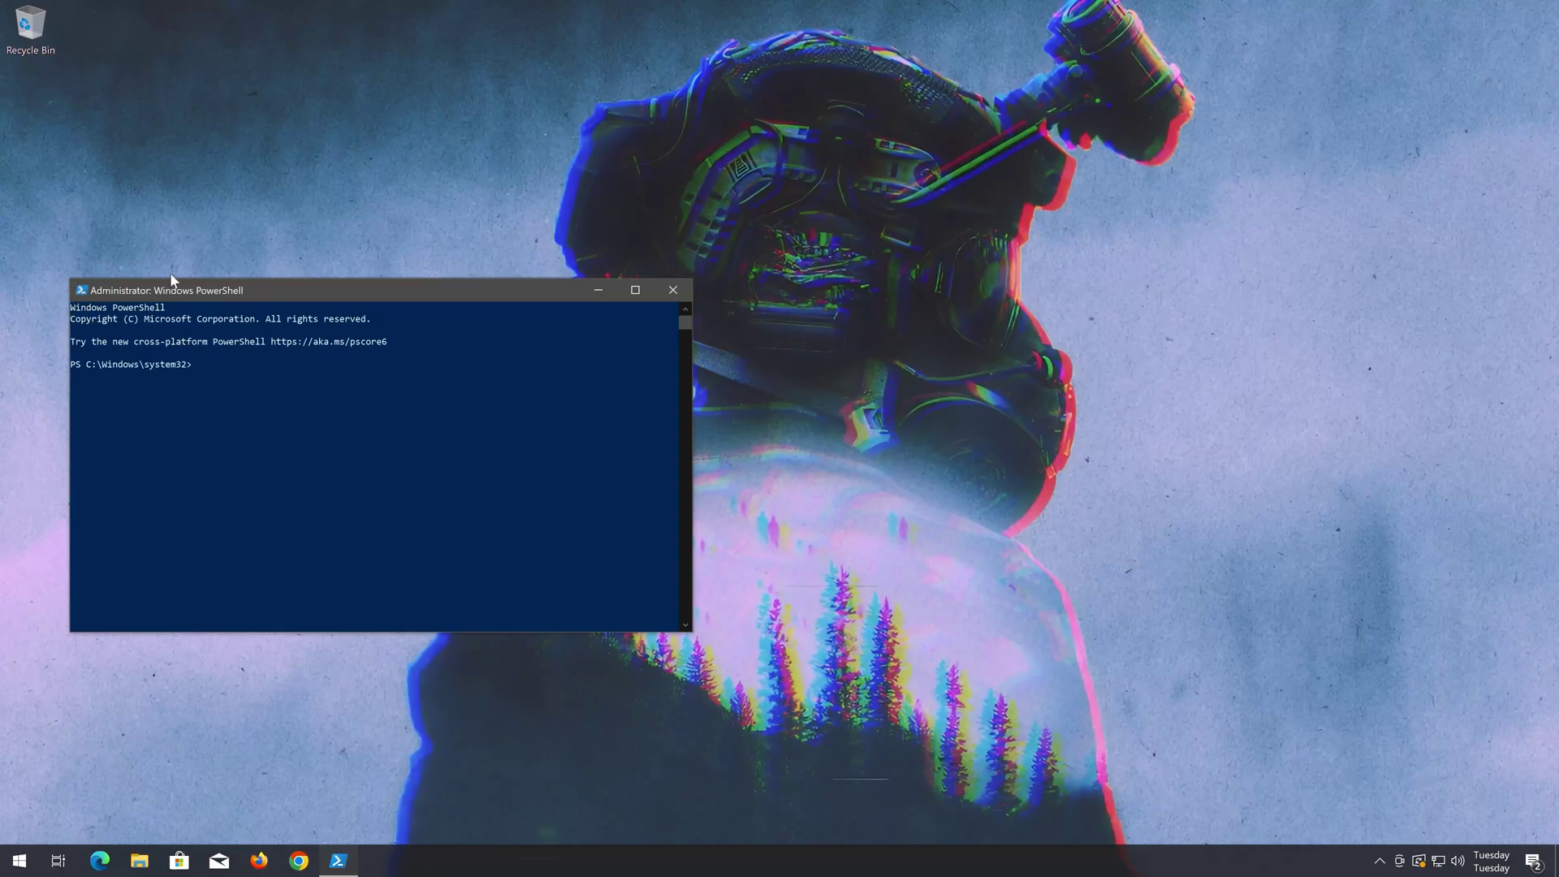
drag(183, 288, 636, 257)
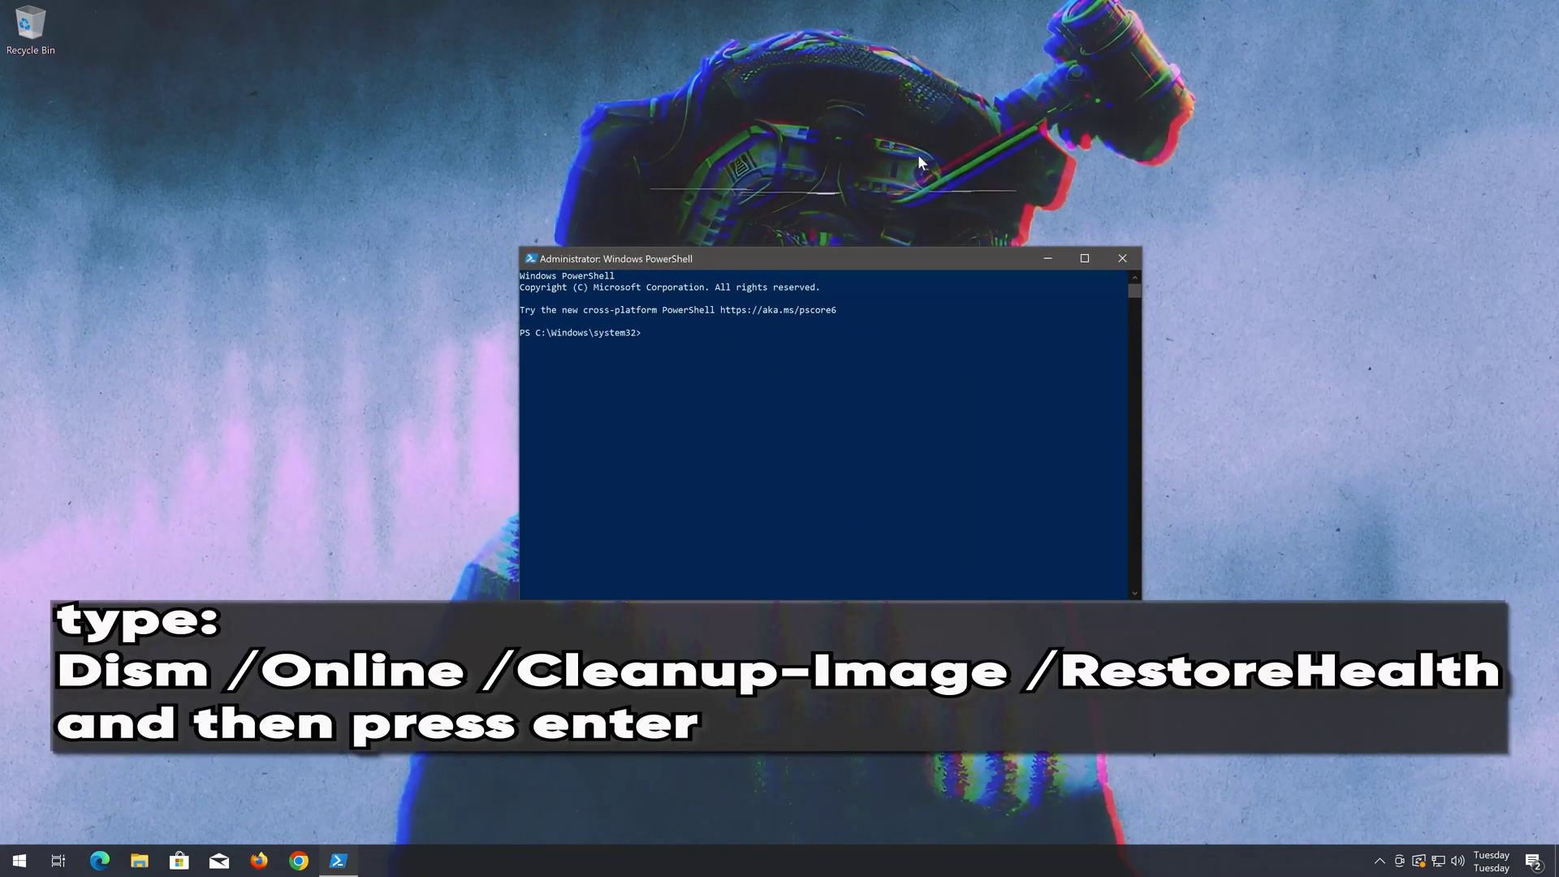
text(DISM /online /c)
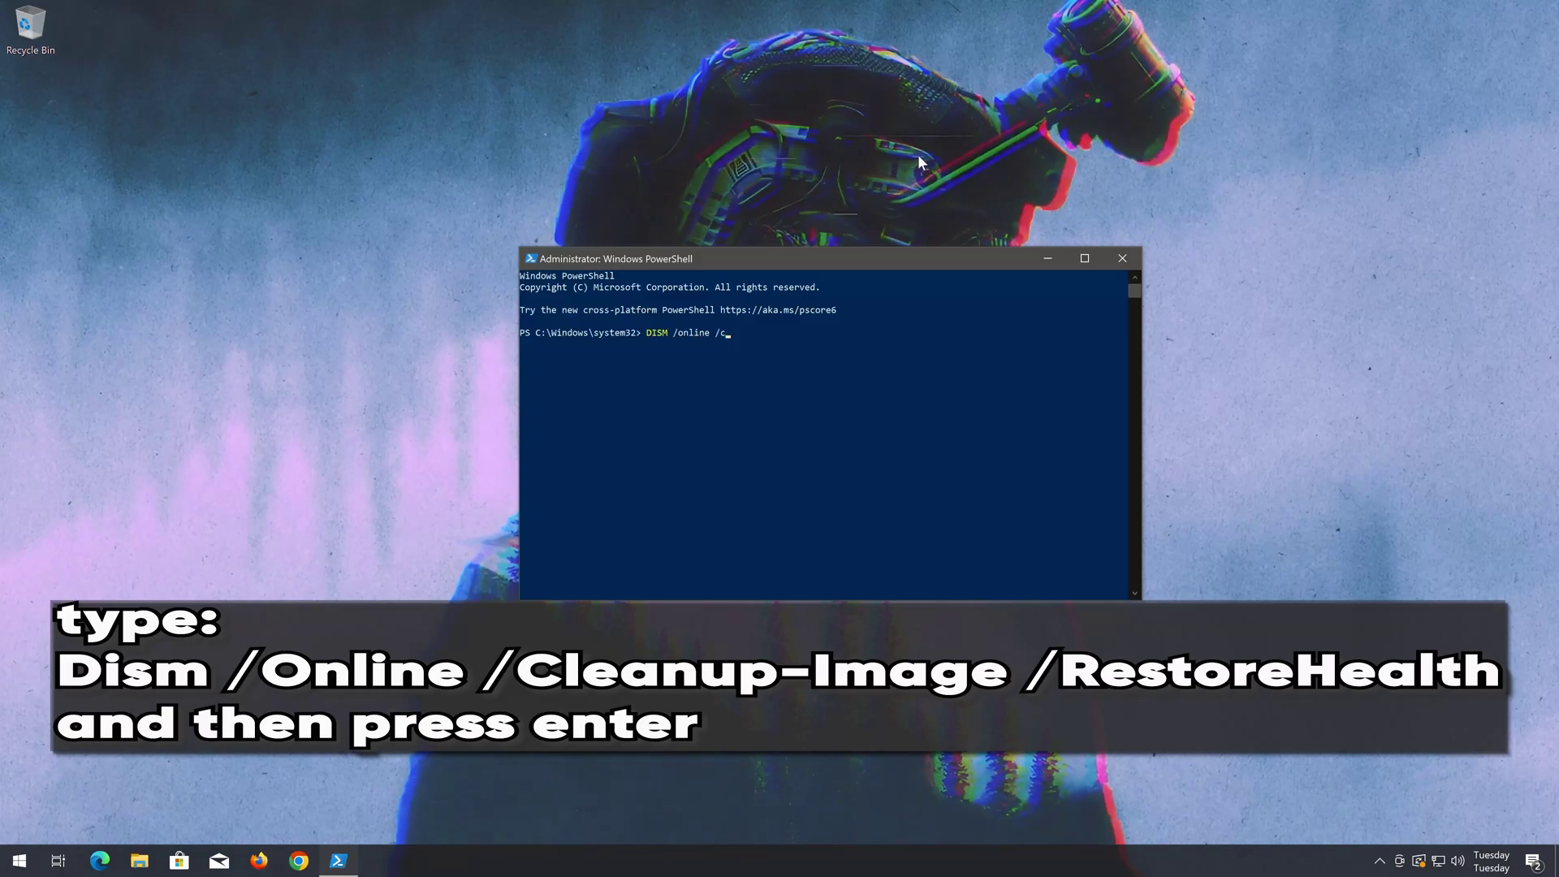
text(leanup-im)
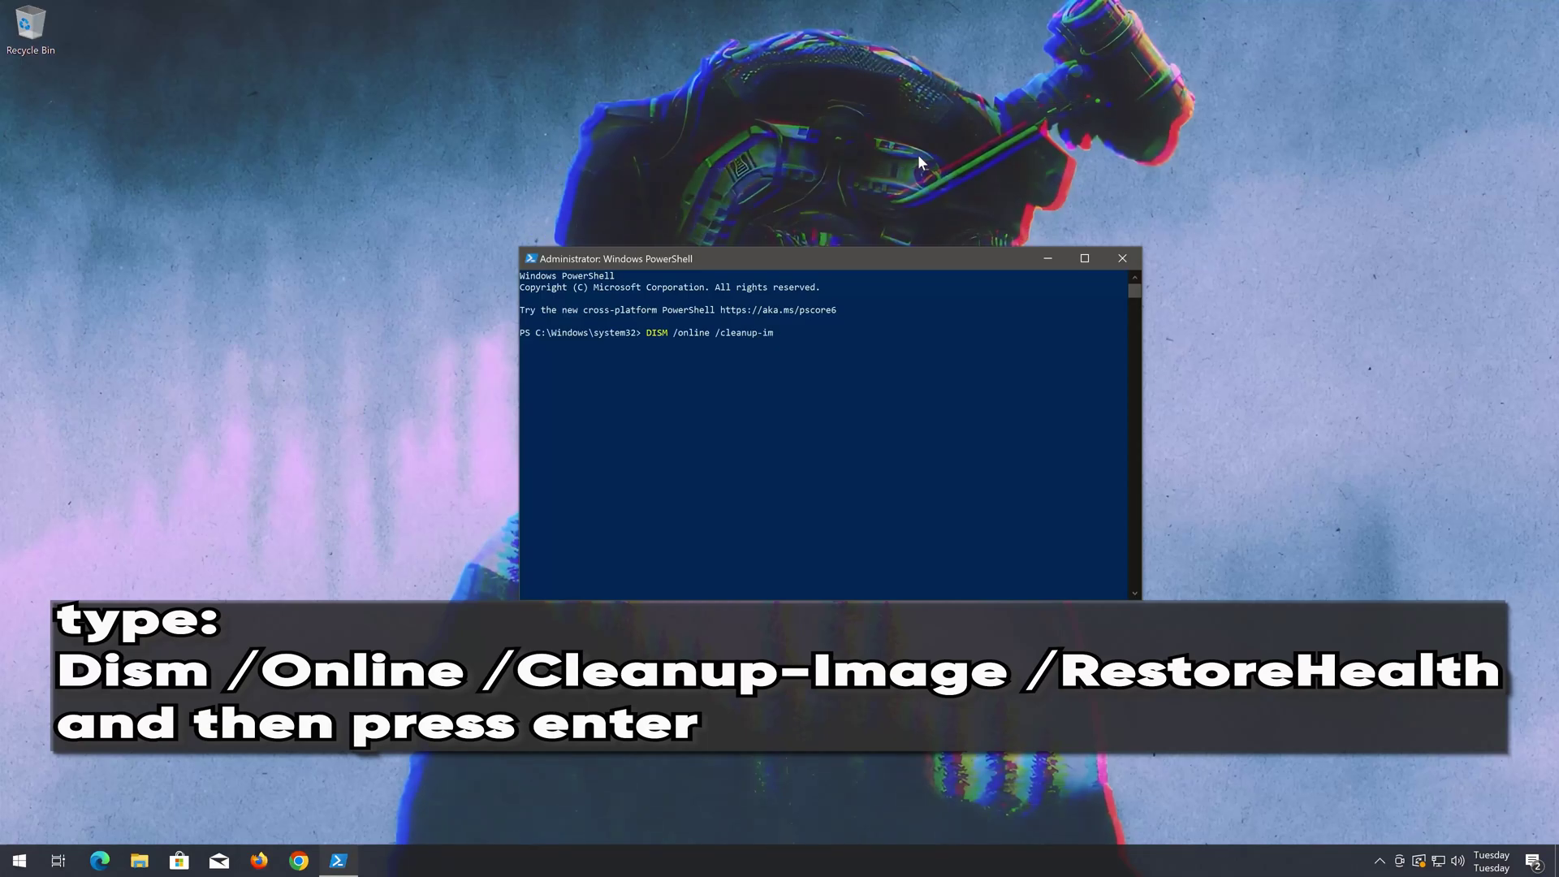
text(age /RestoreHealth)
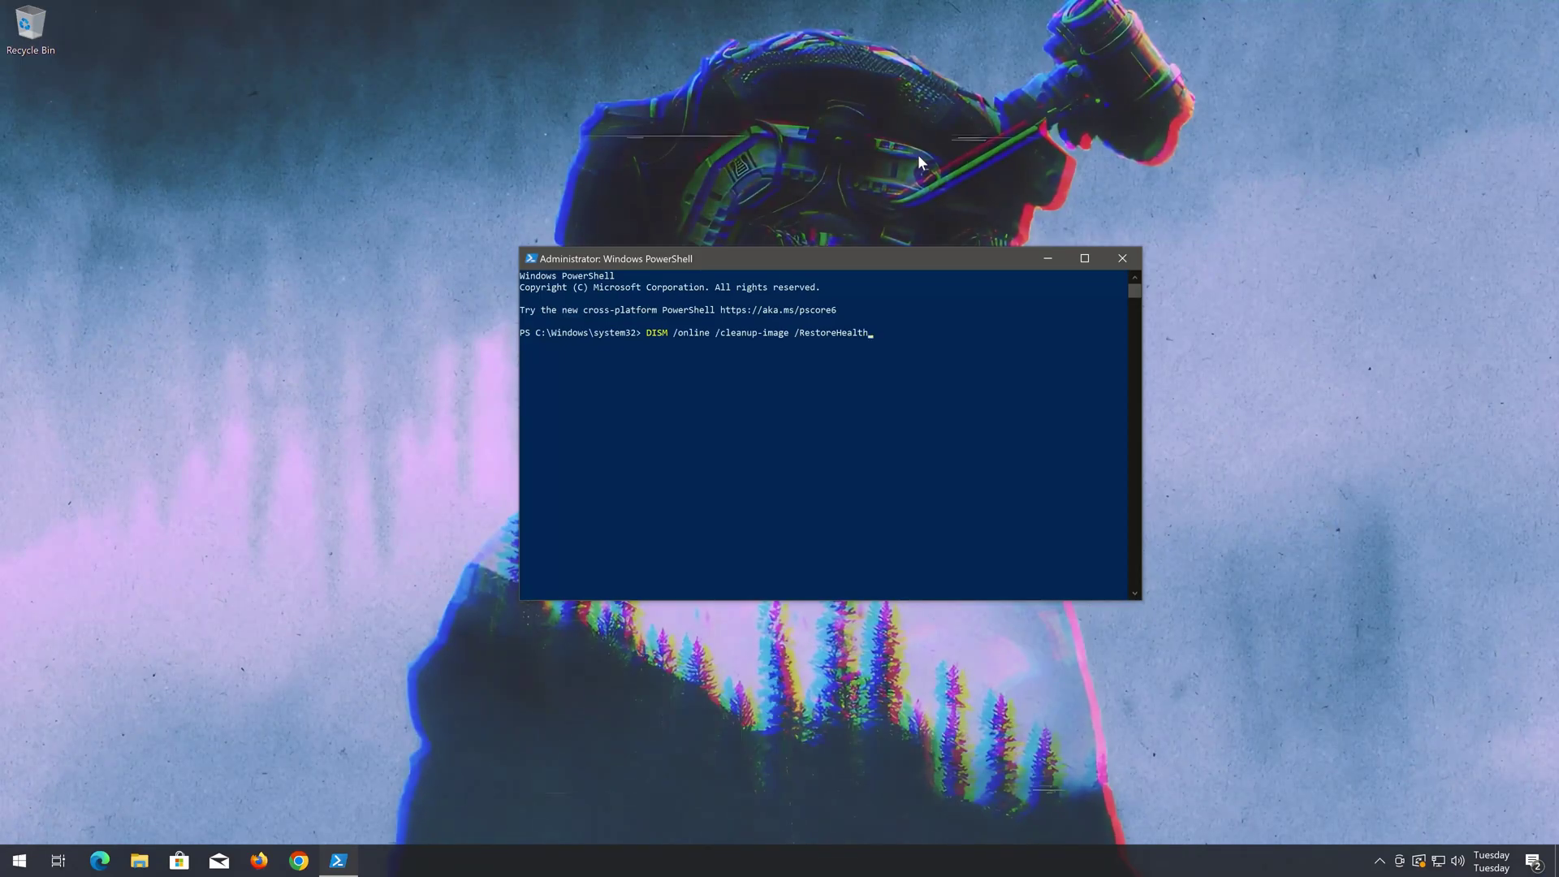
key(Return)
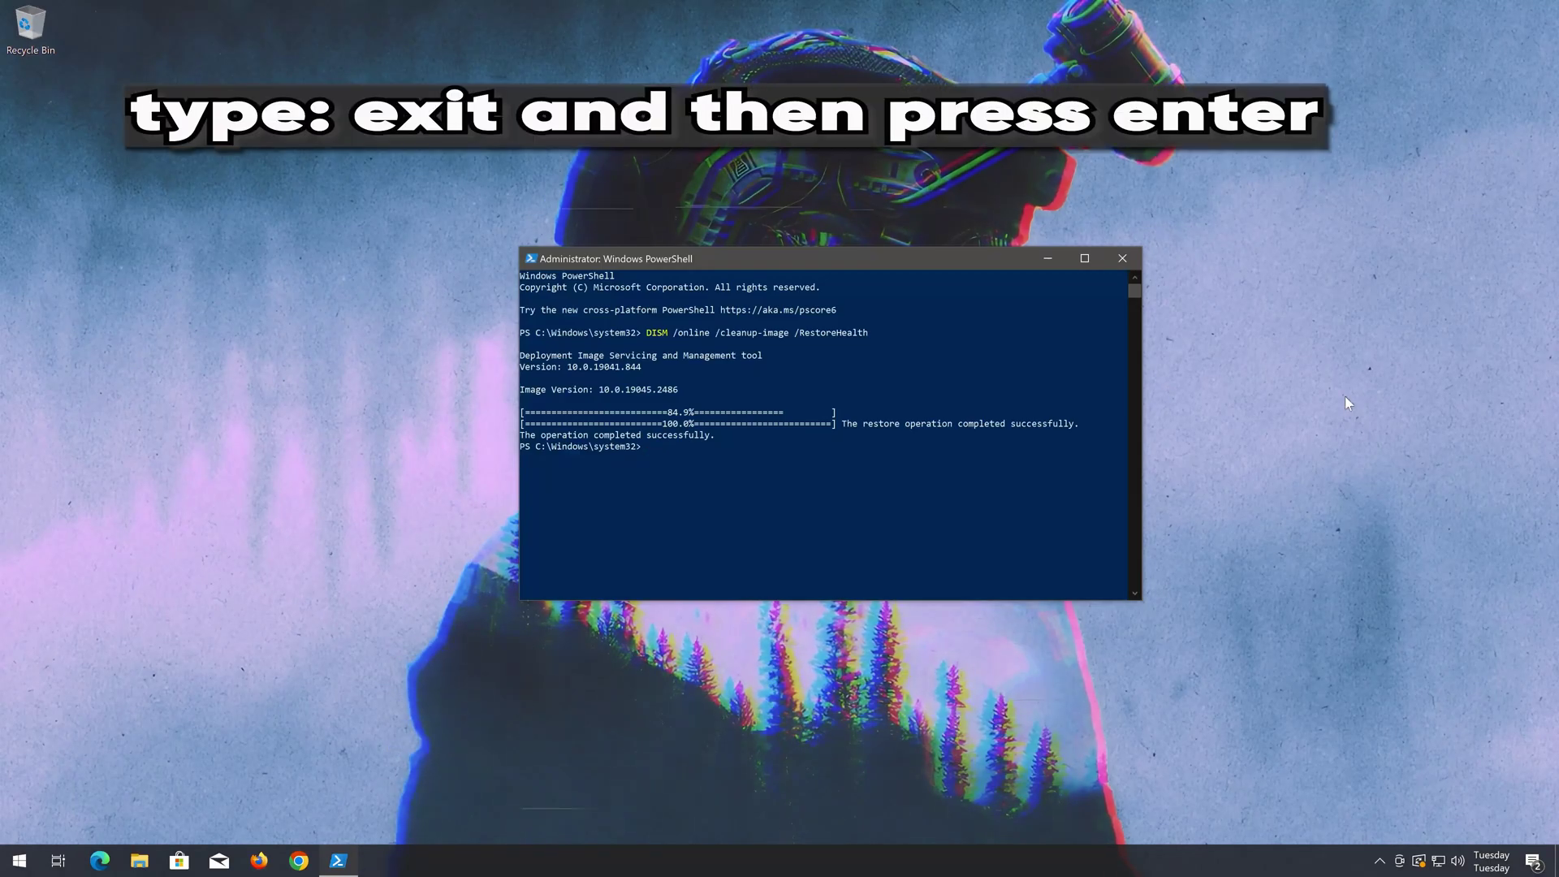
text(t)
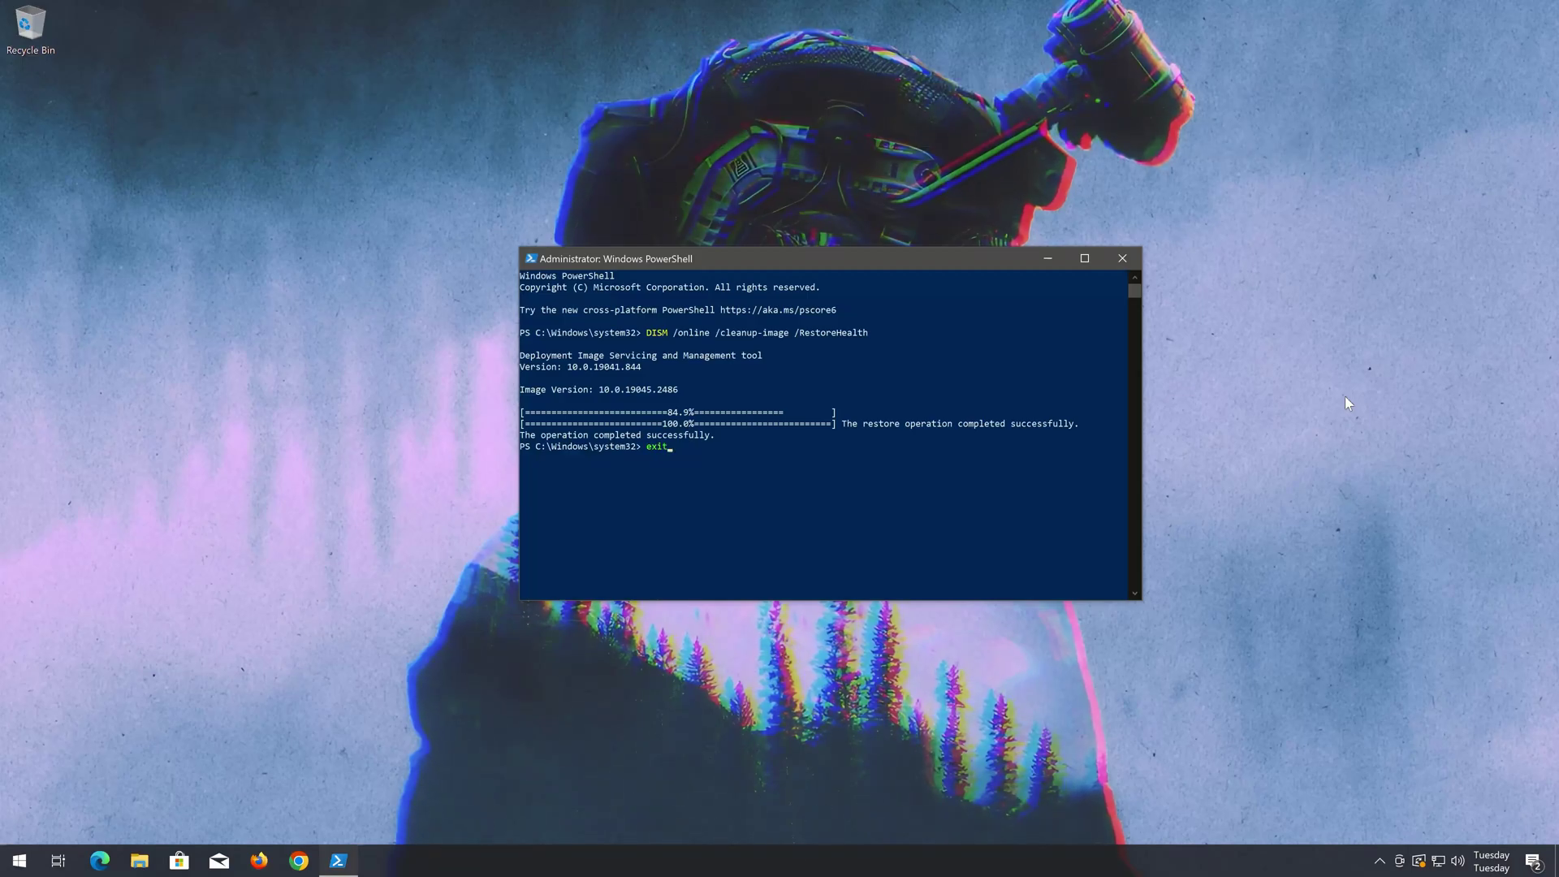
key(Return)
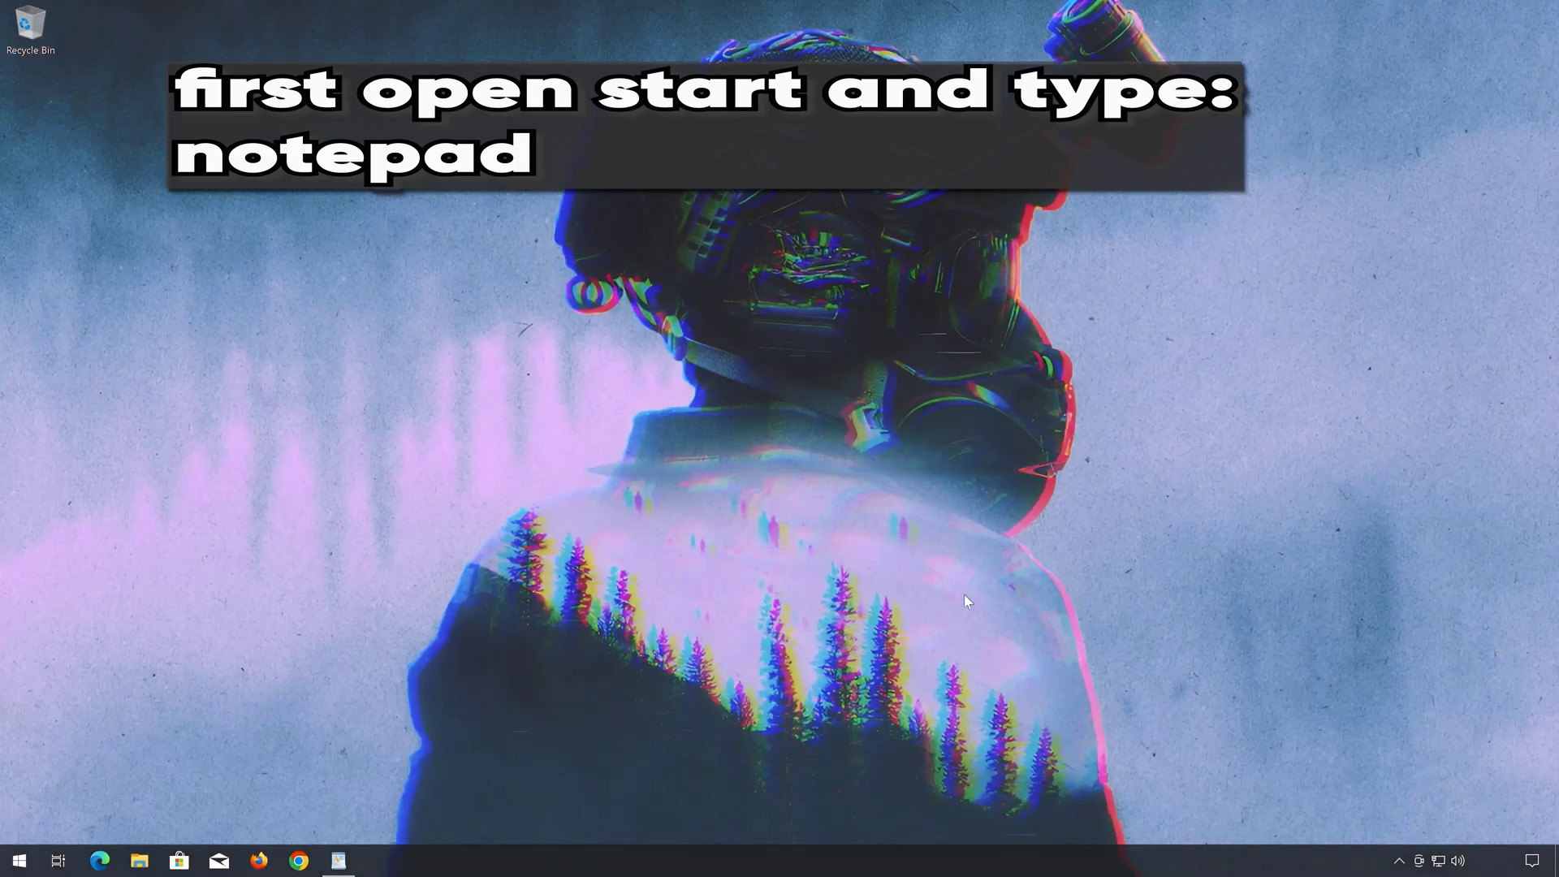
Step: Launch a blank Notepad from Start search and resize it to sit mid-screen
click(20, 864)
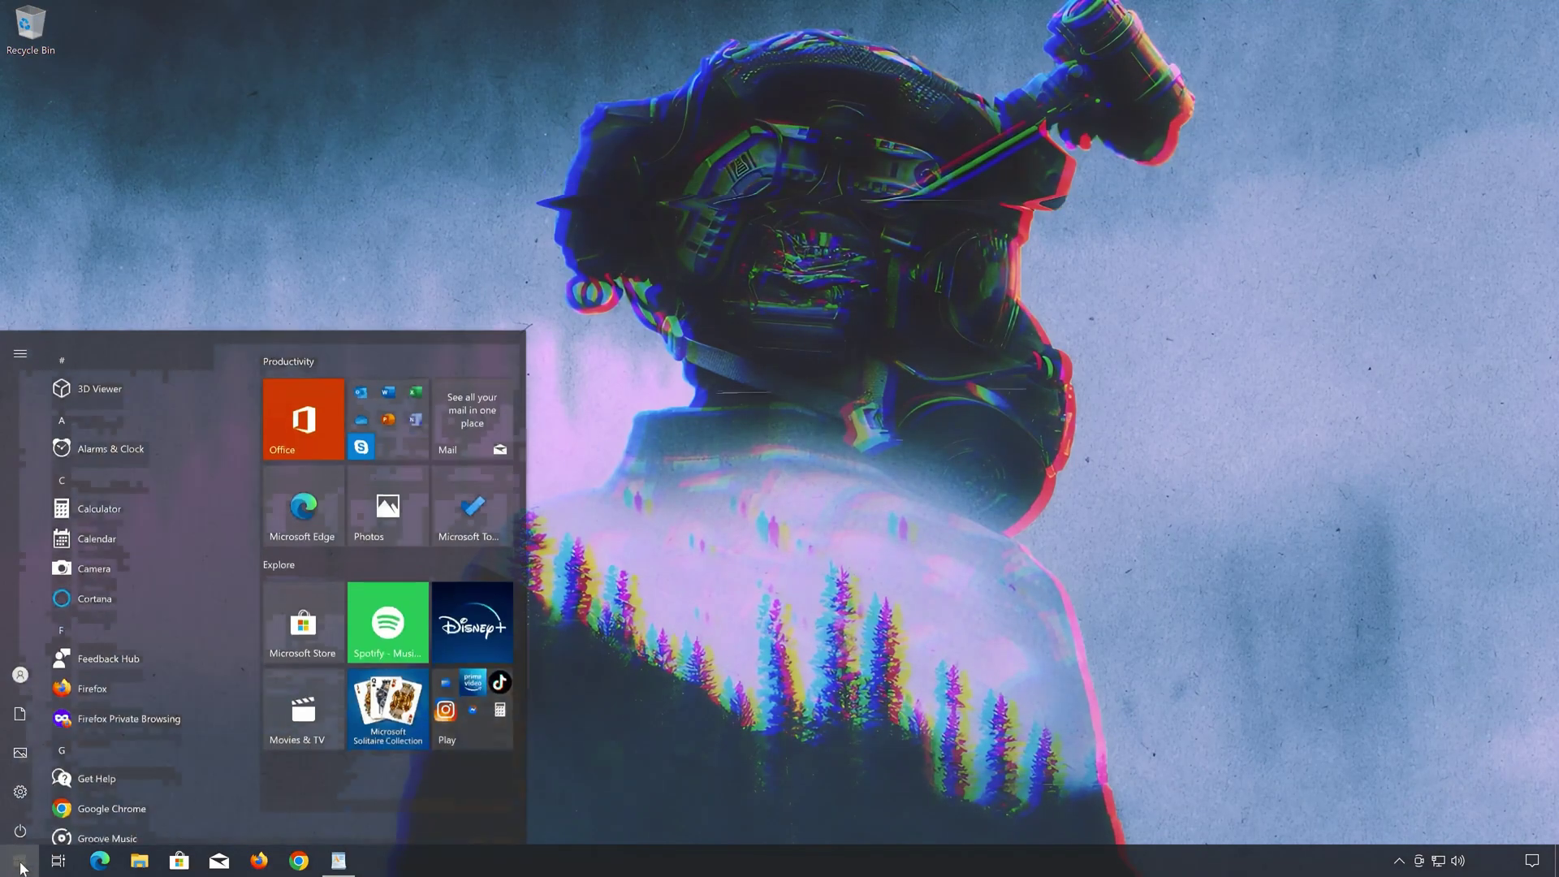
text(note)
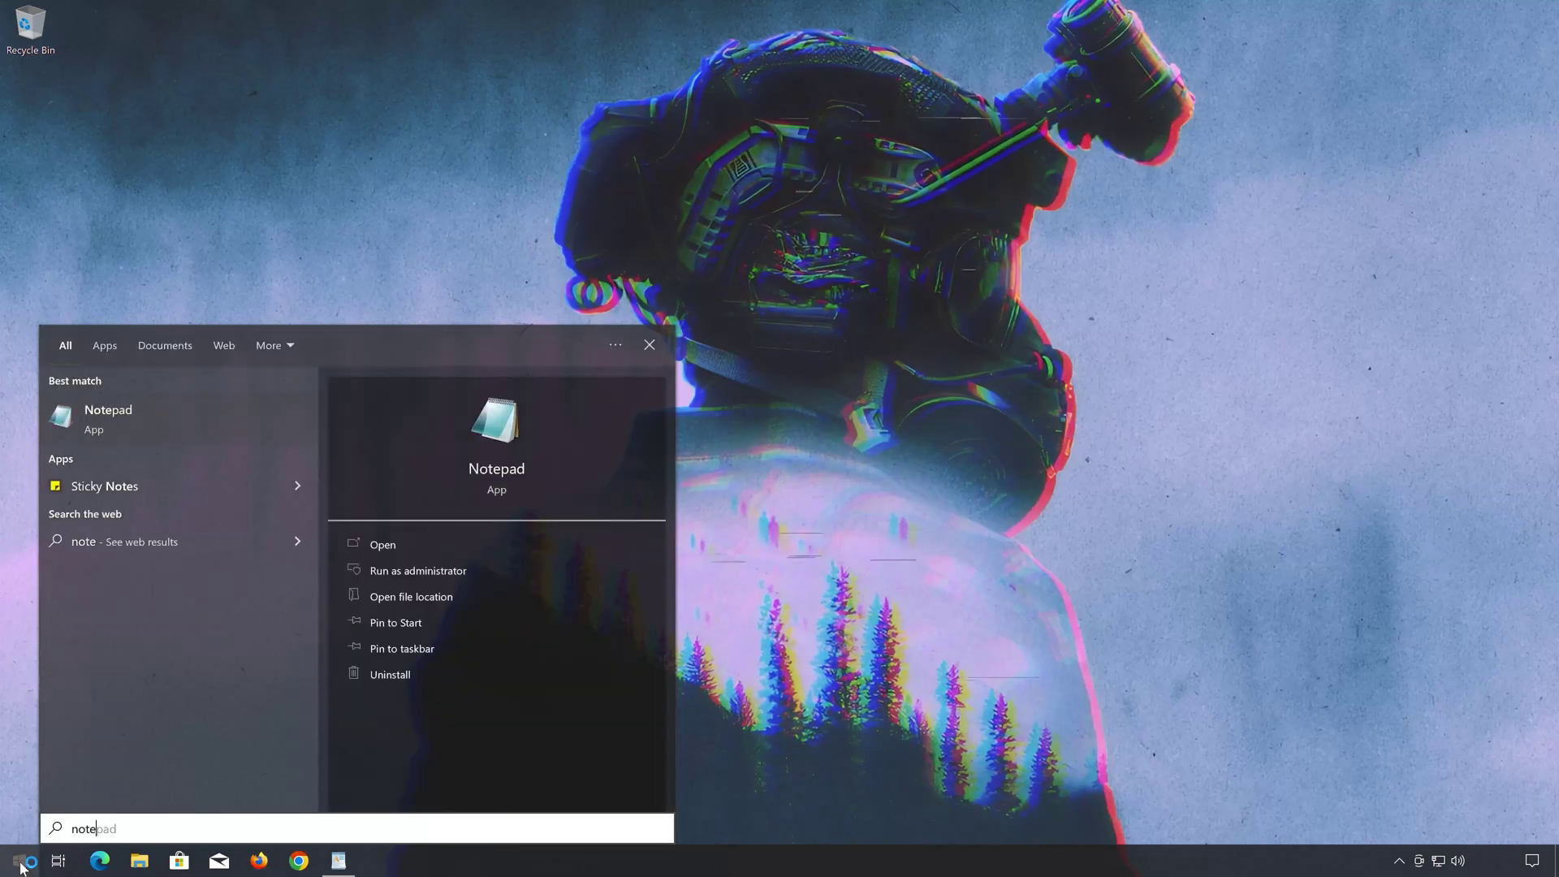
text(pad)
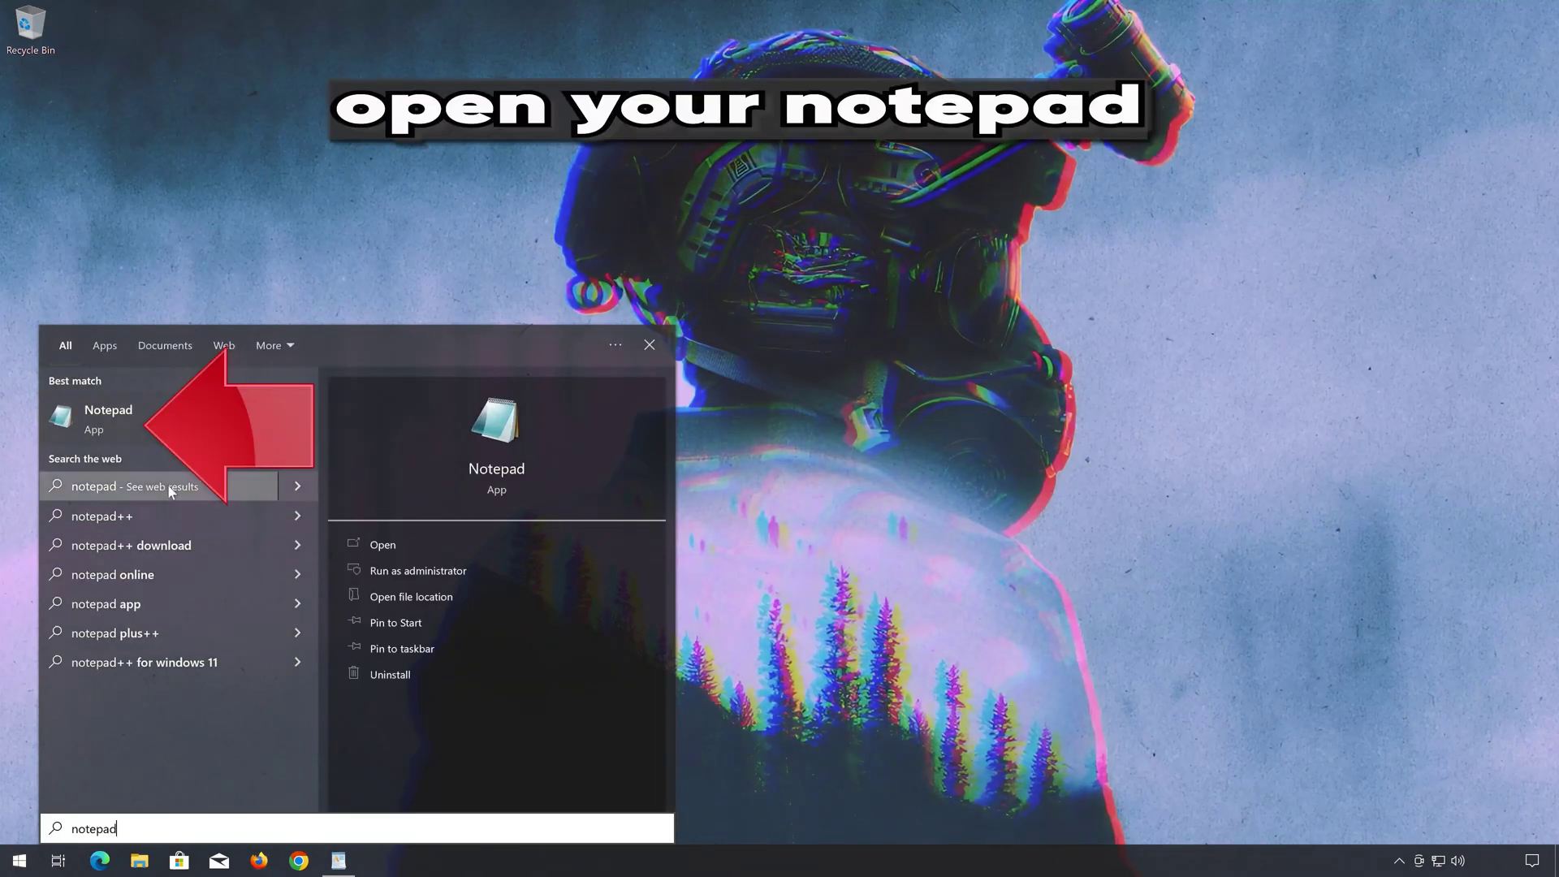
click(201, 419)
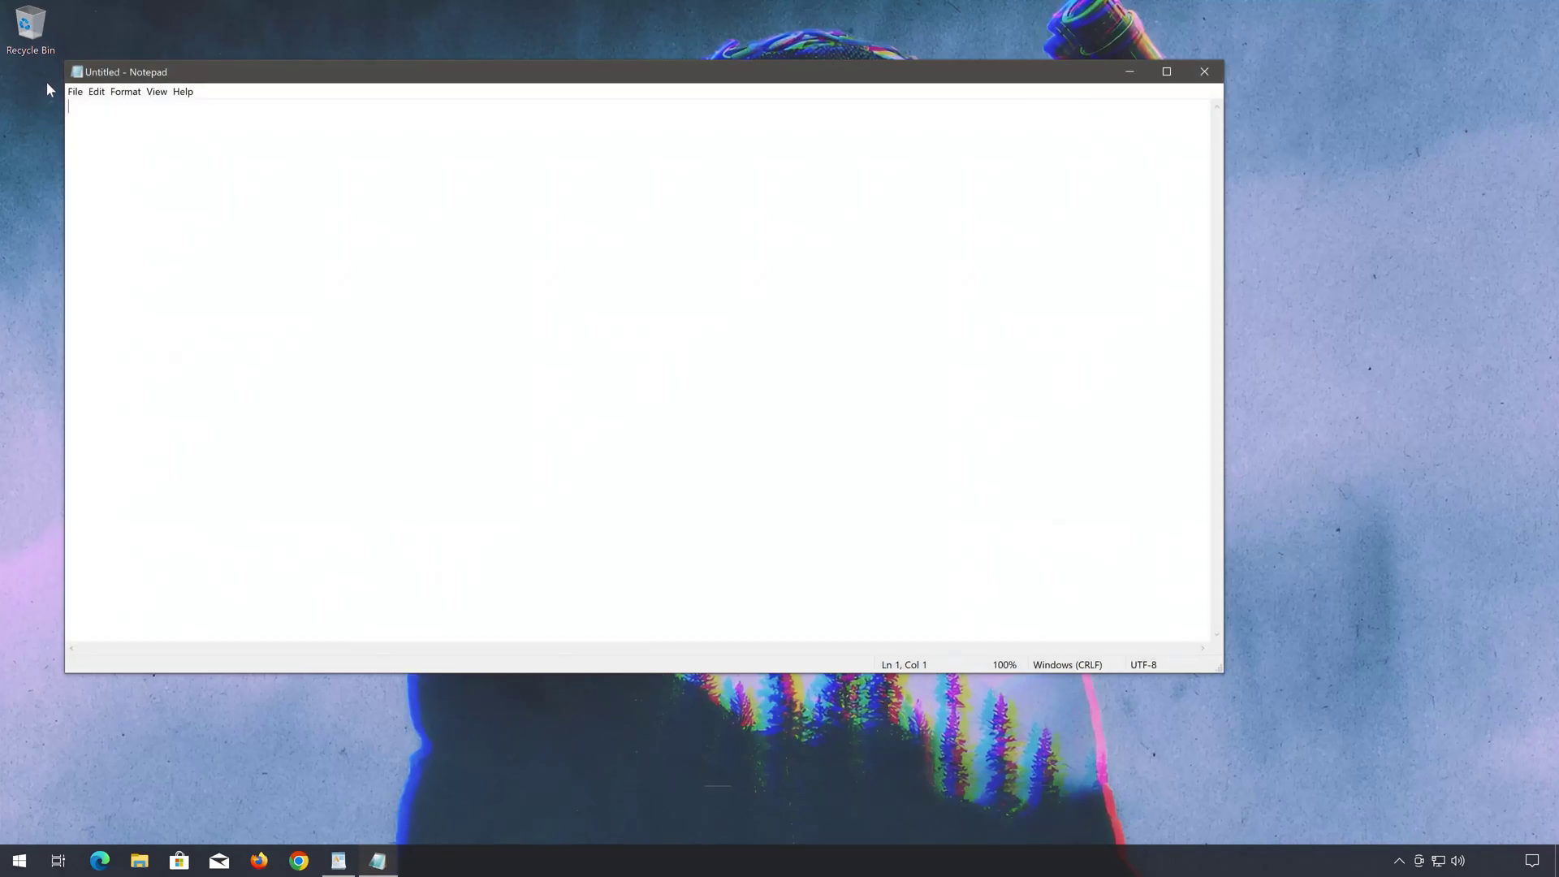
drag(66, 61, 567, 278)
drag(670, 296, 676, 252)
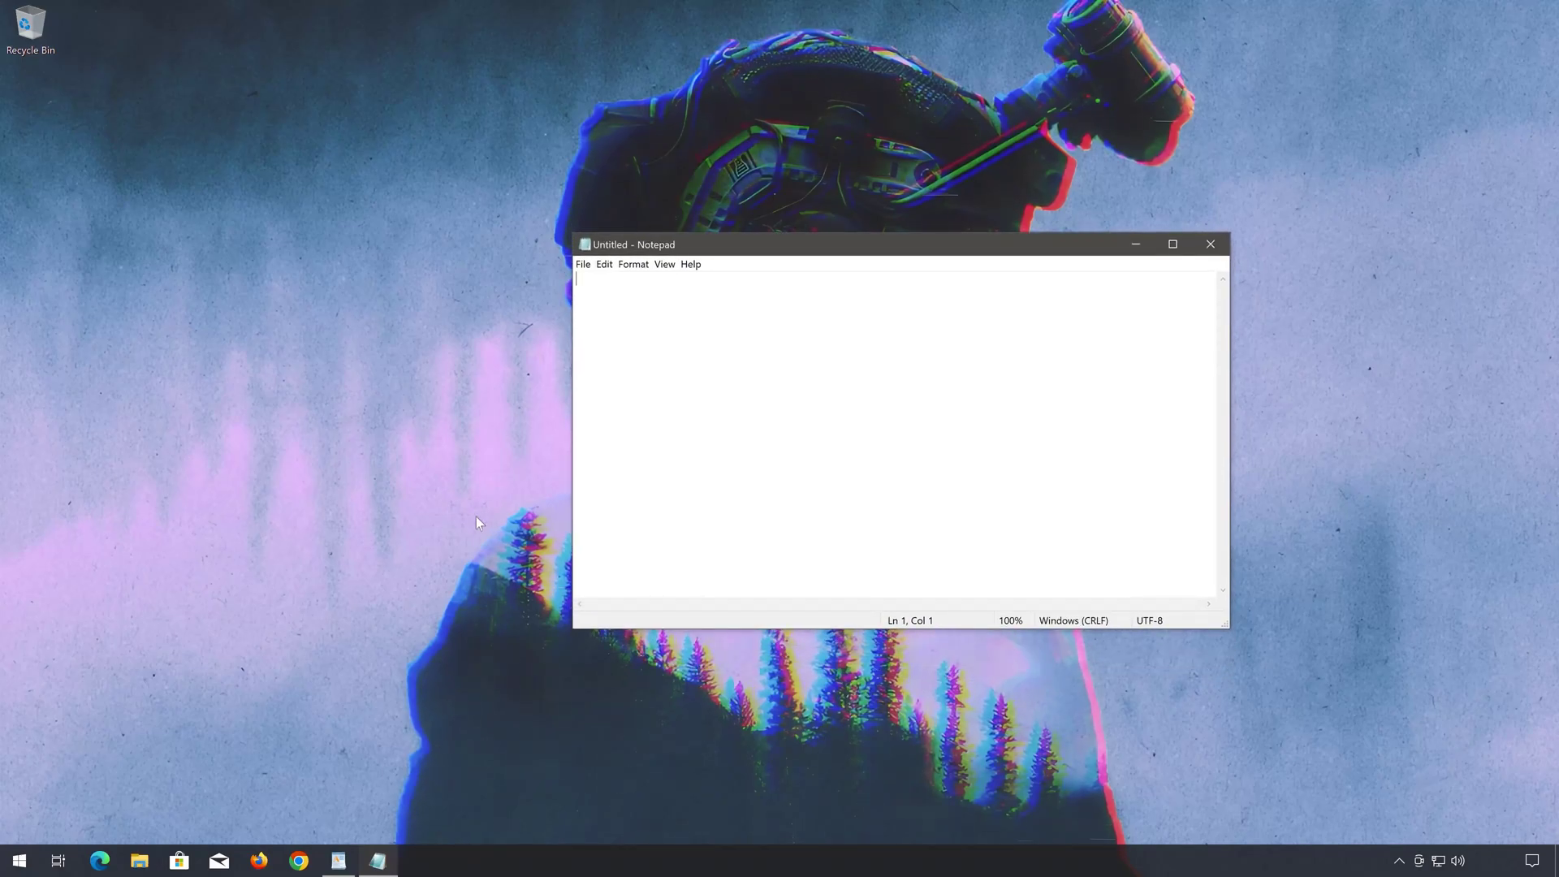
Step: Copy the 16-line net stop/regsvr32/netsh reset script from WordPad into Notepad
click(378, 860)
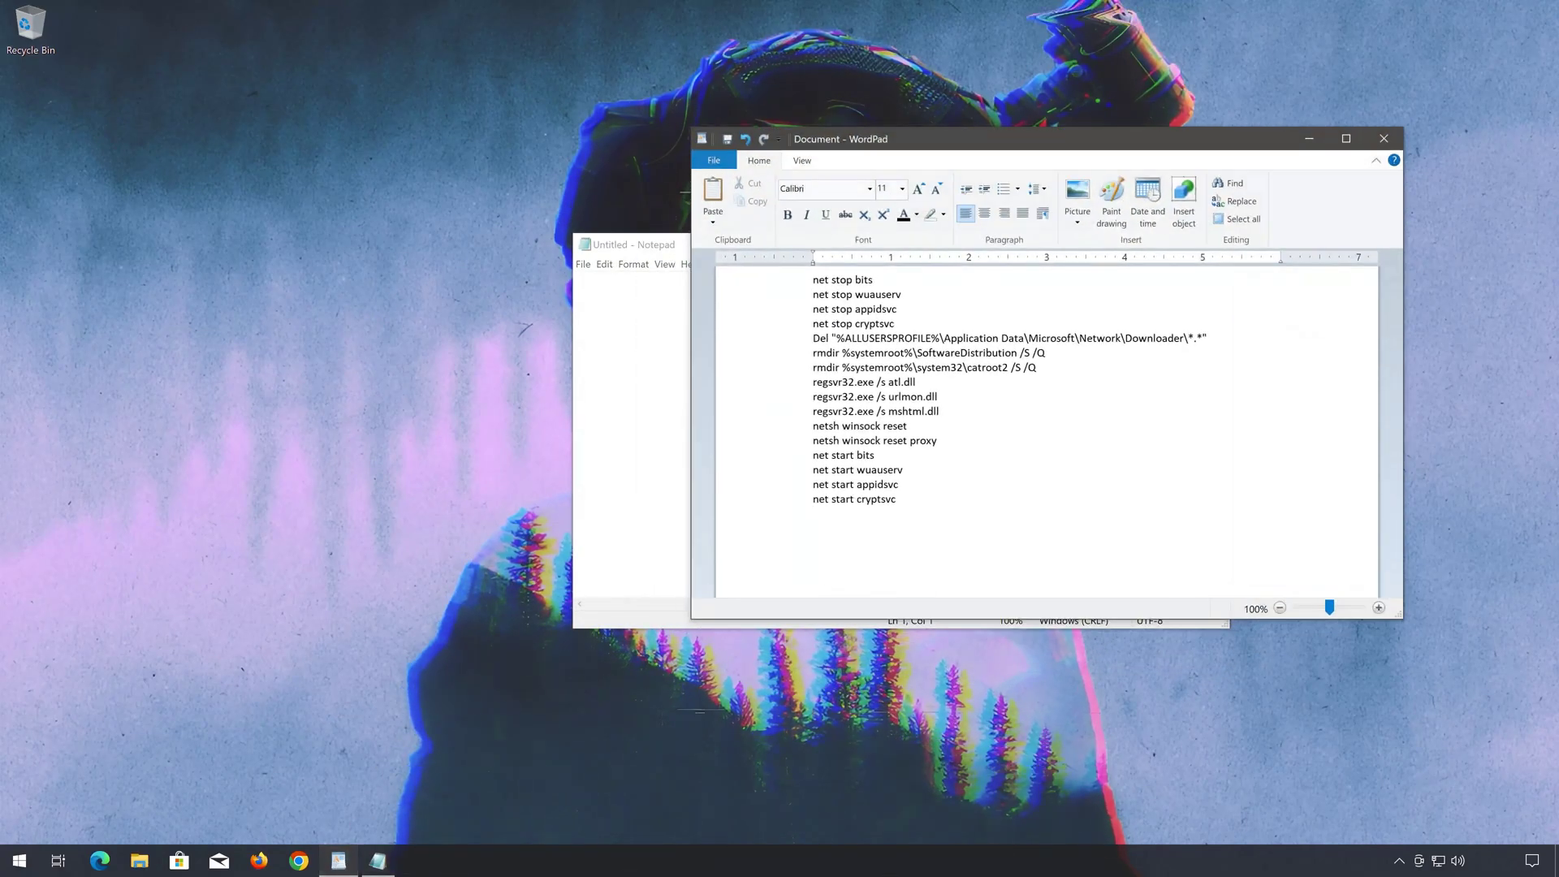
drag(843, 440, 816, 281)
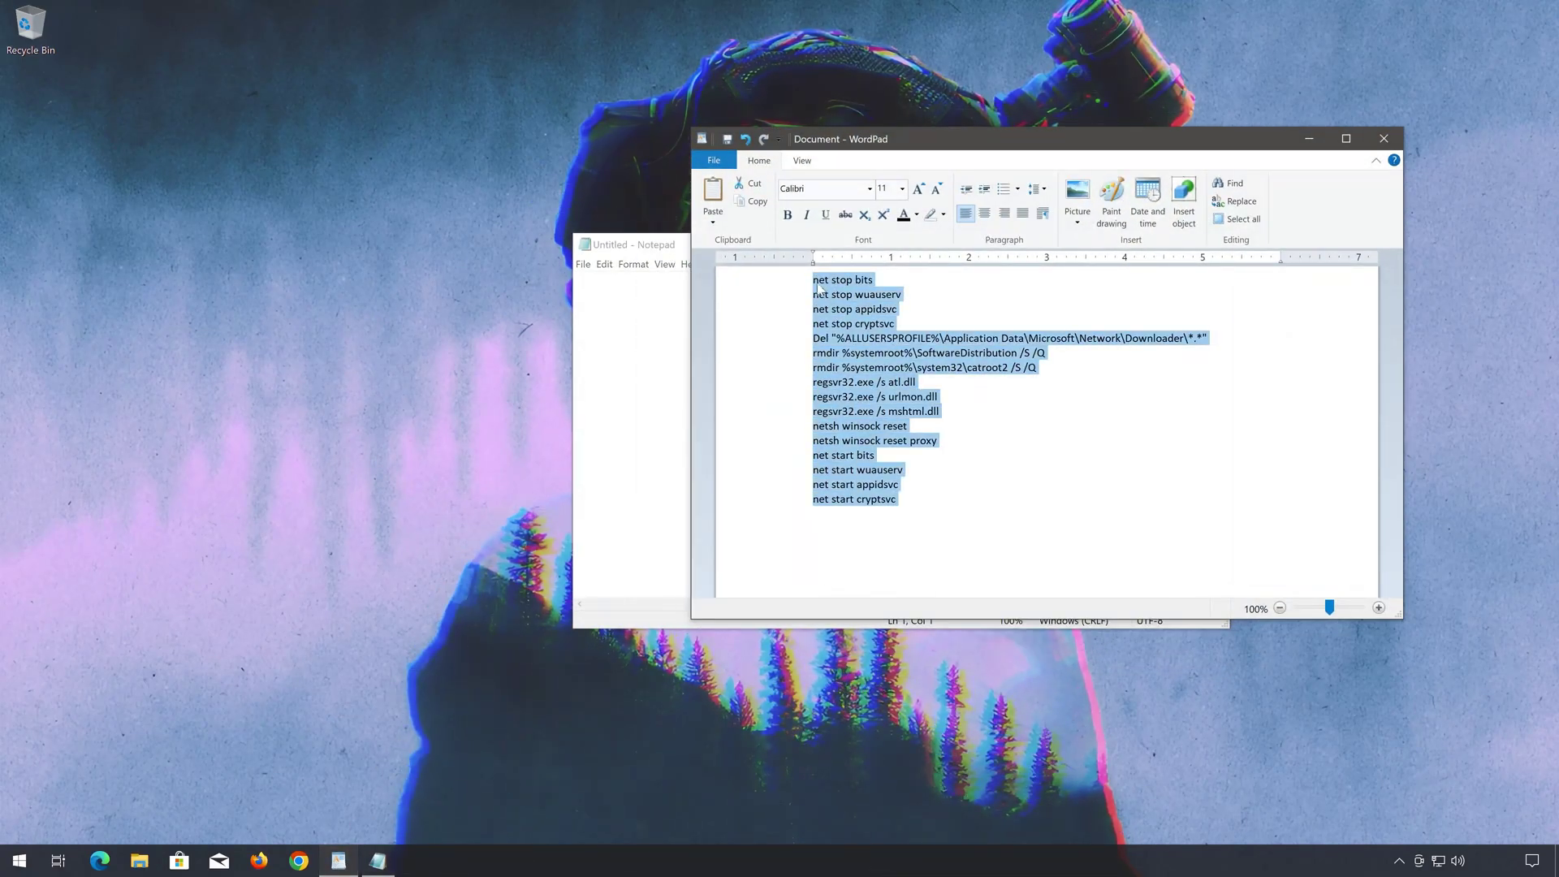
right_click(827, 291)
click(844, 316)
click(1309, 139)
right_click(749, 314)
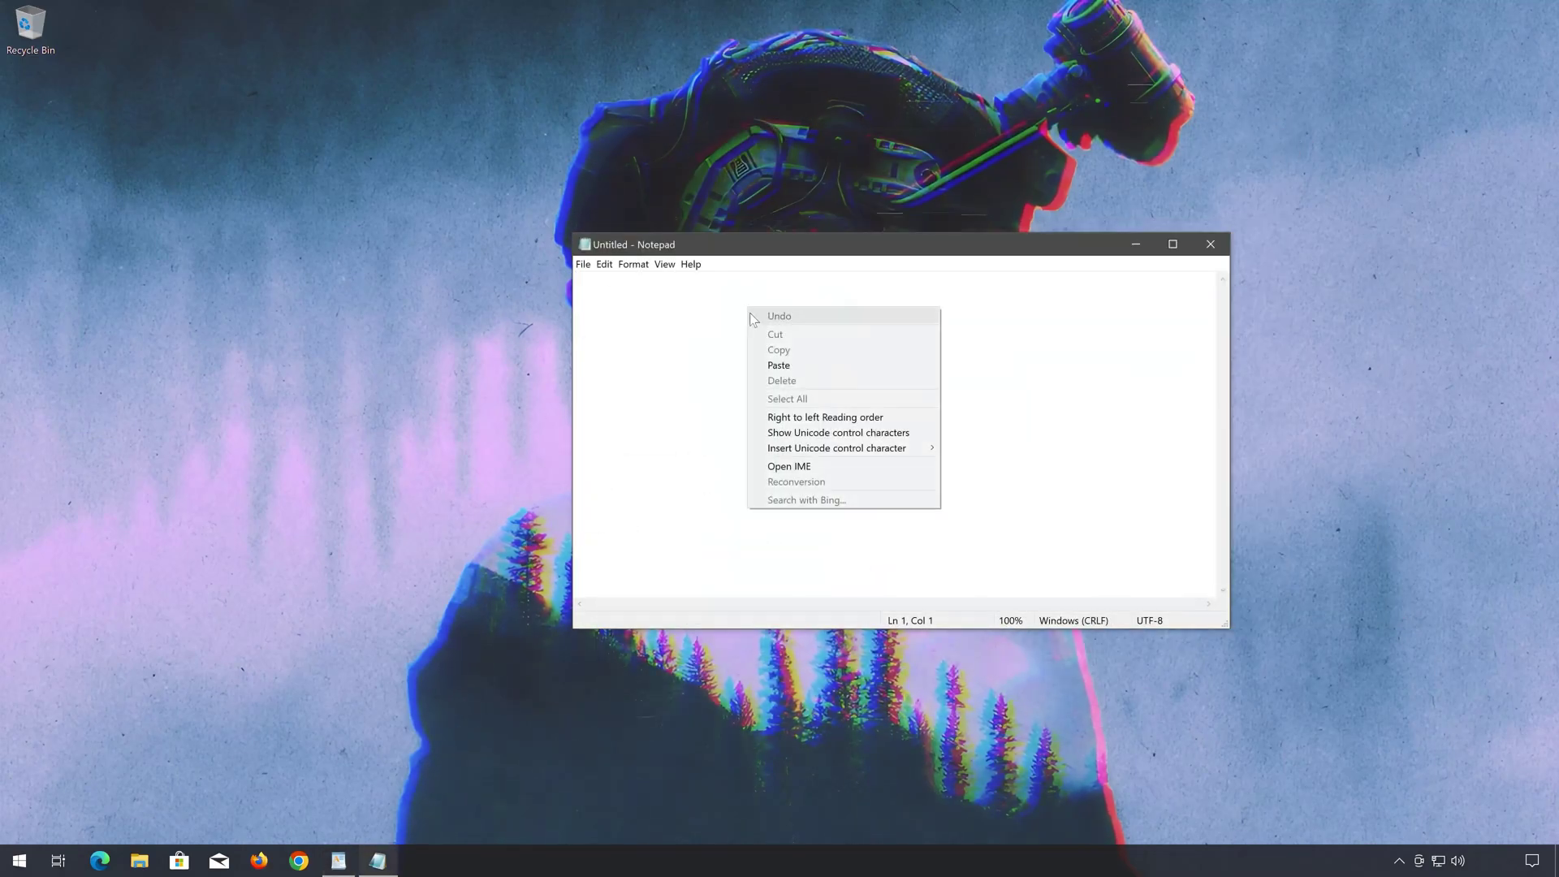
click(784, 363)
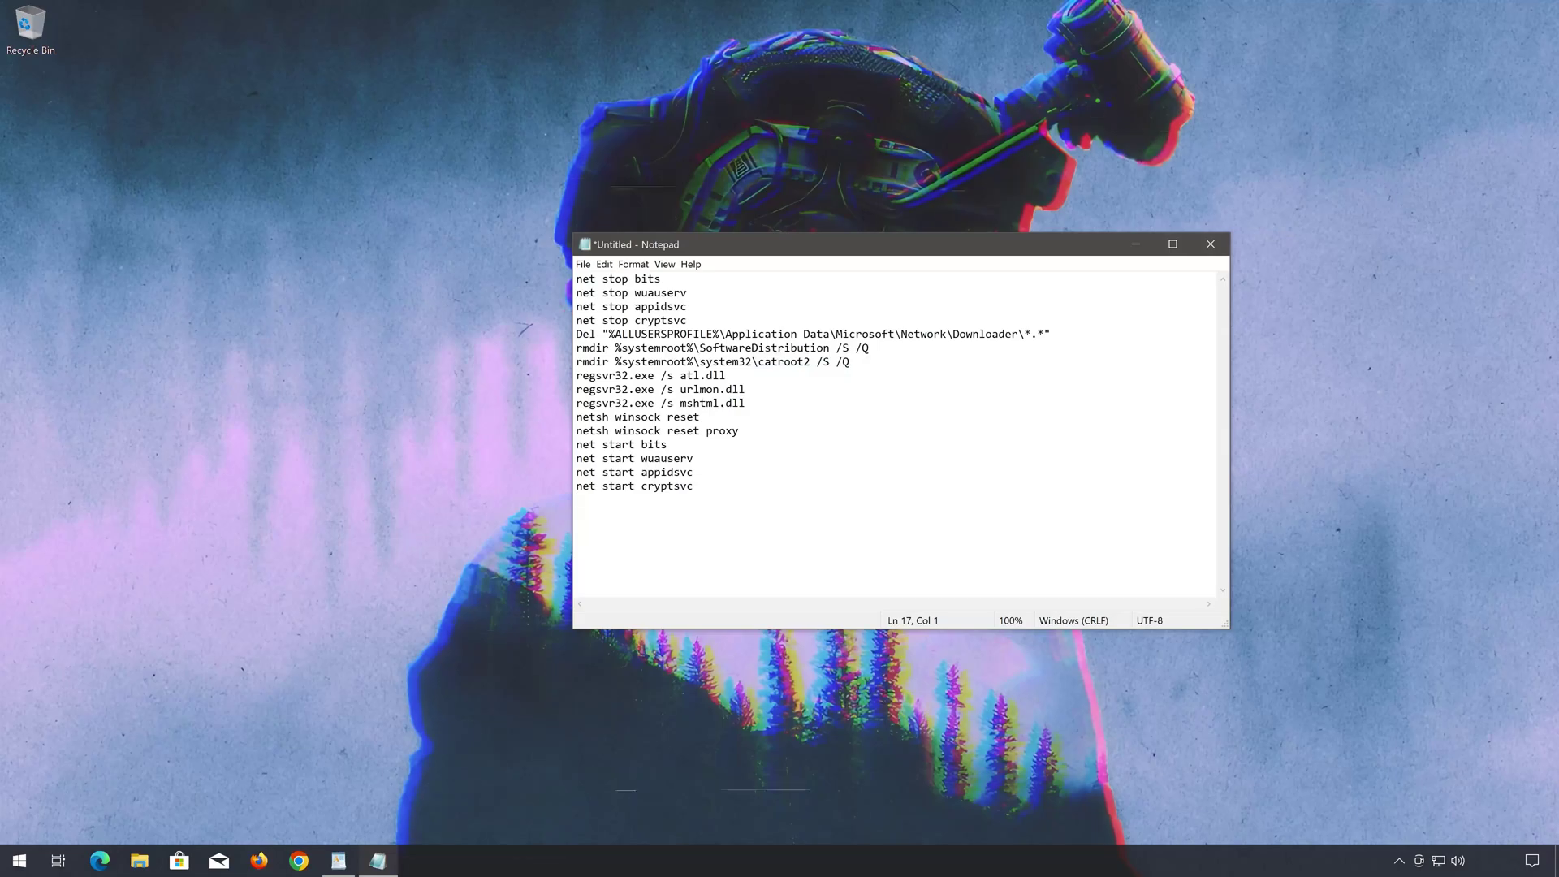
click(583, 264)
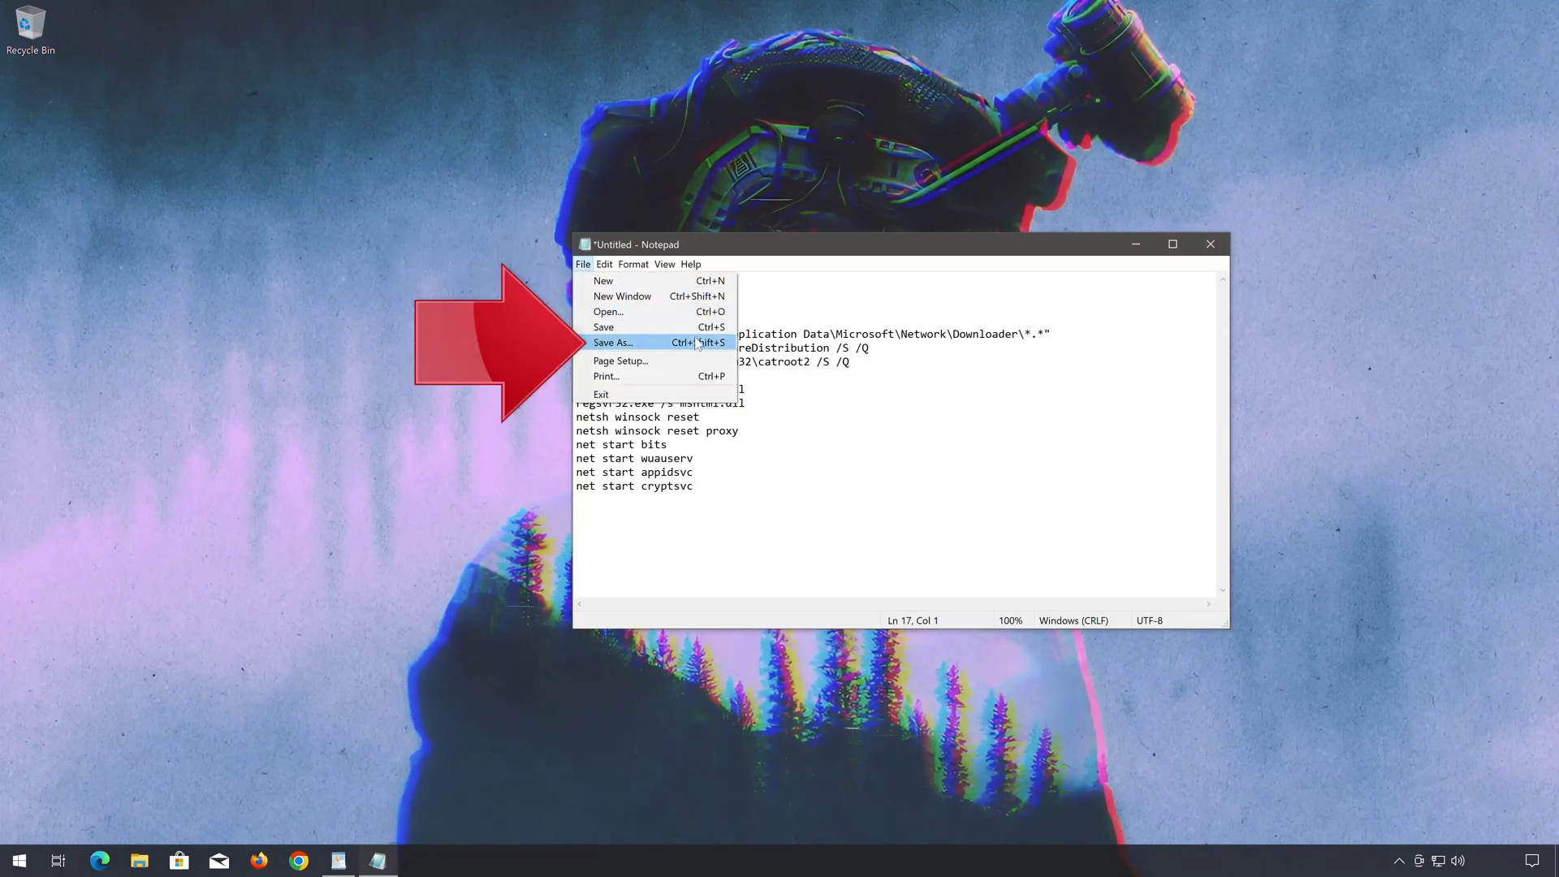
Step: Save the script to the Desktop as fix.bat with Save as type set to All Files
click(650, 344)
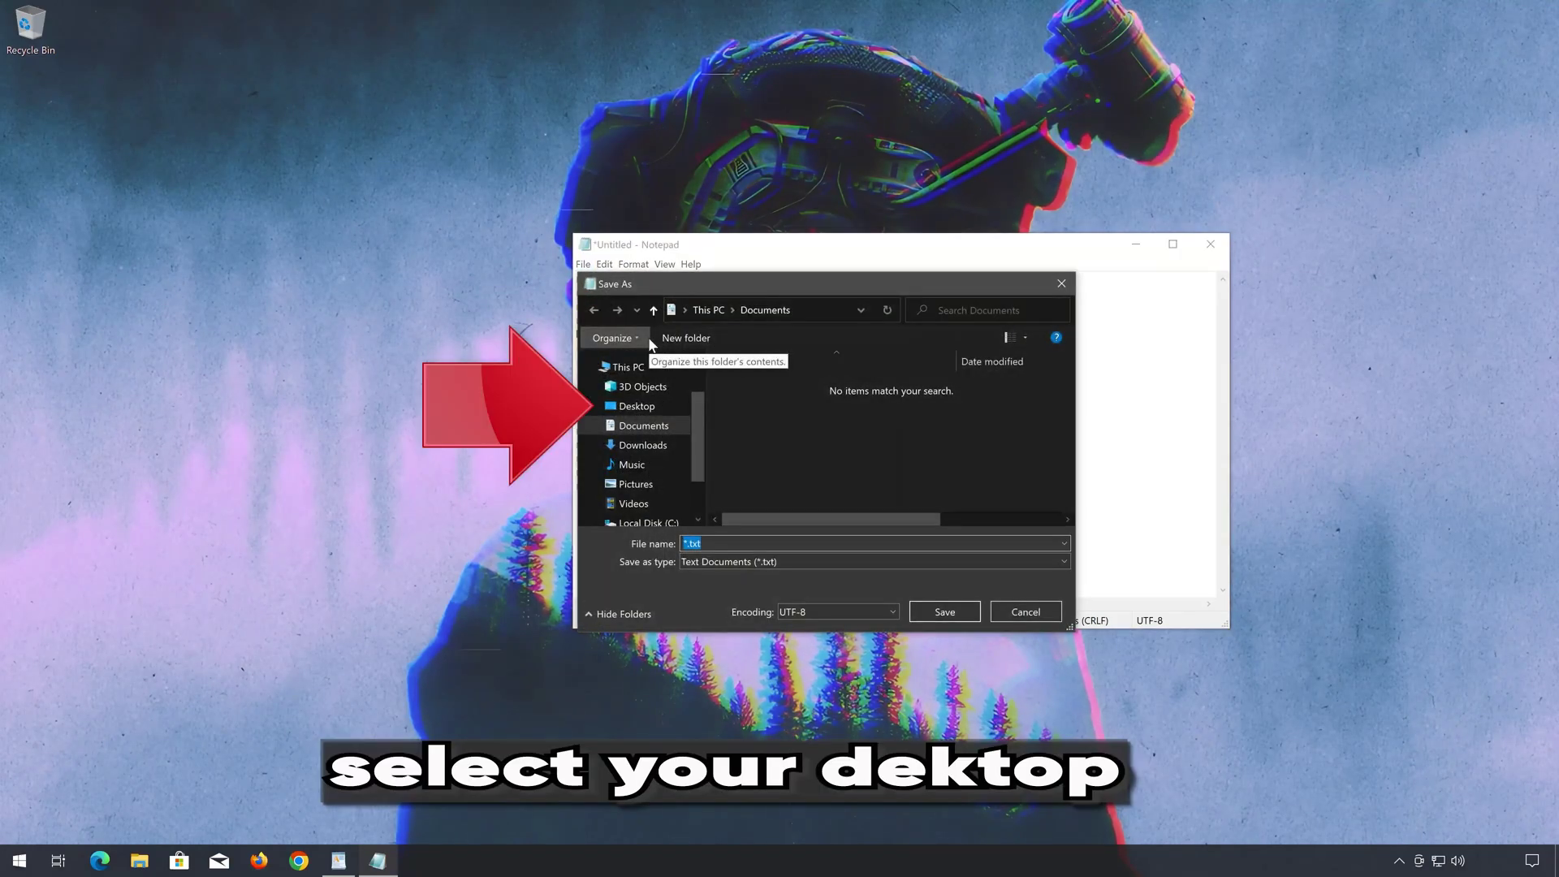
click(644, 413)
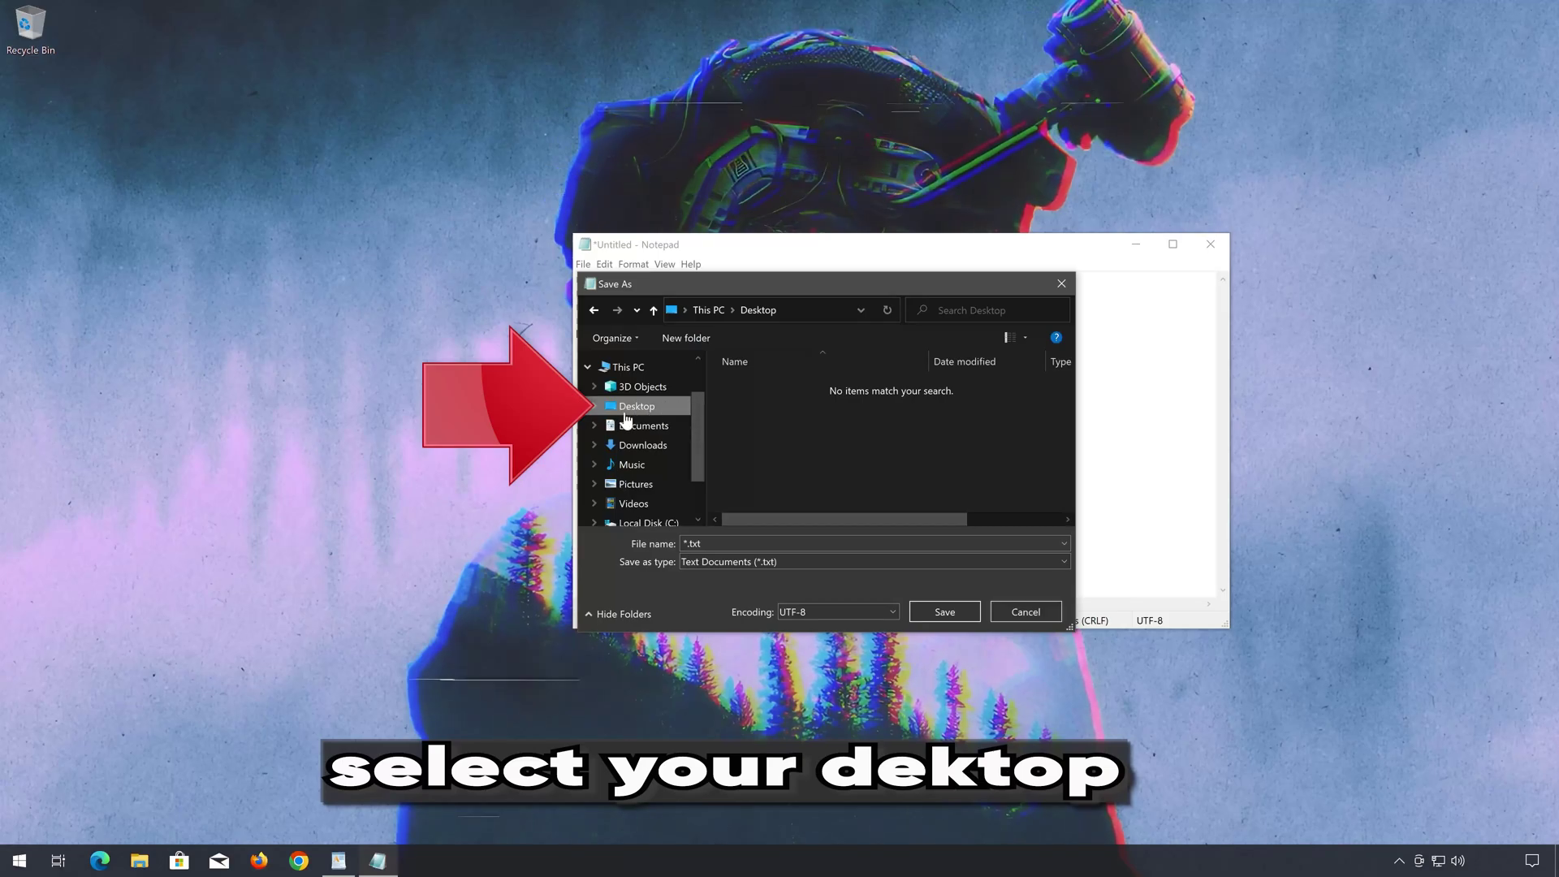
click(711, 564)
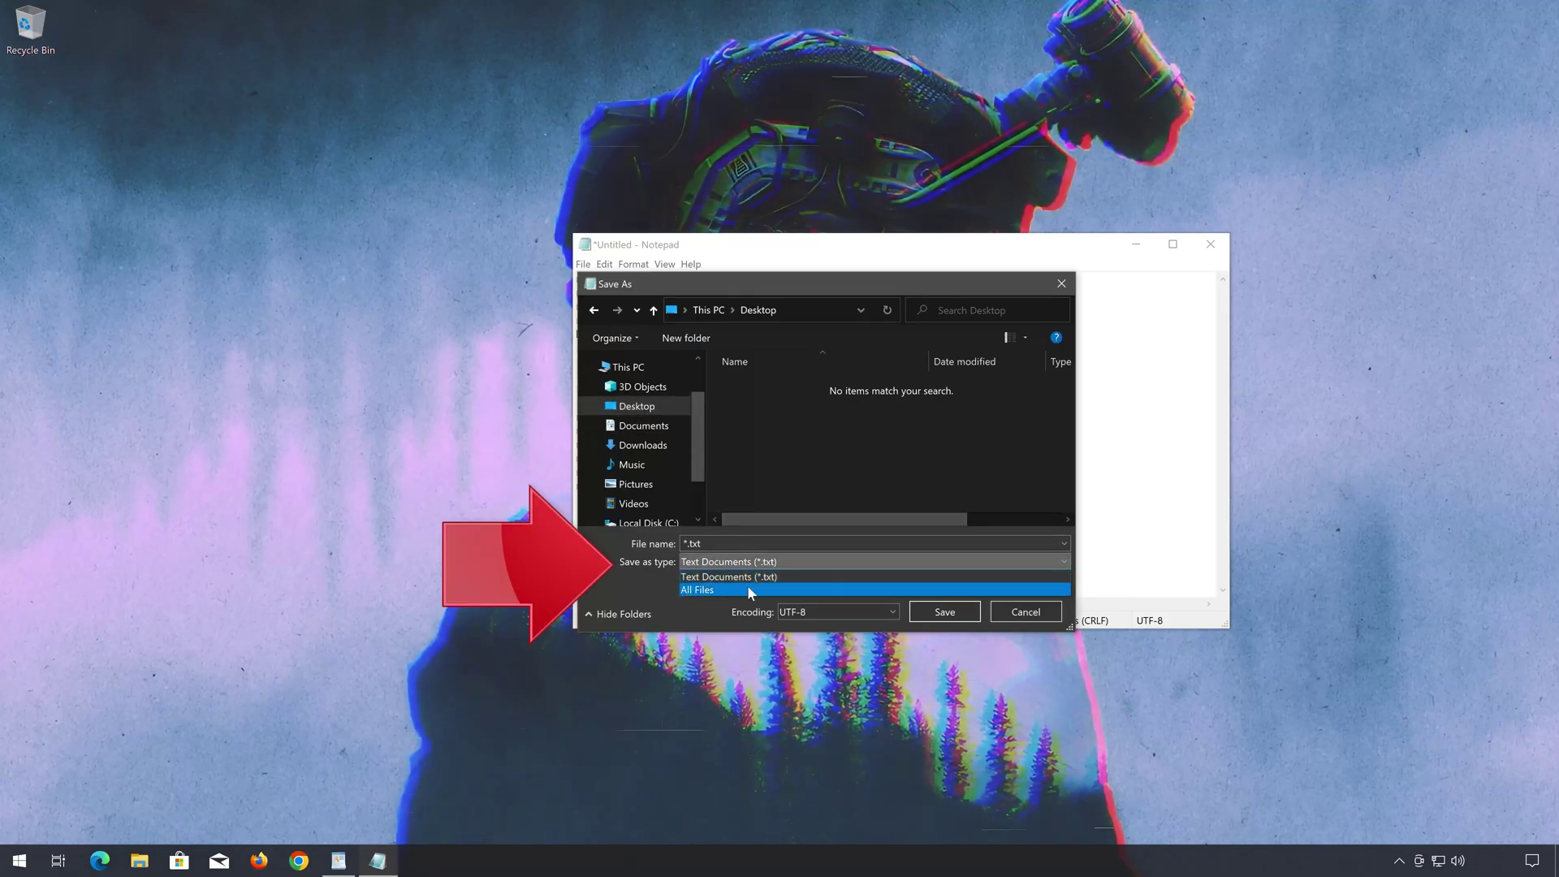
click(713, 591)
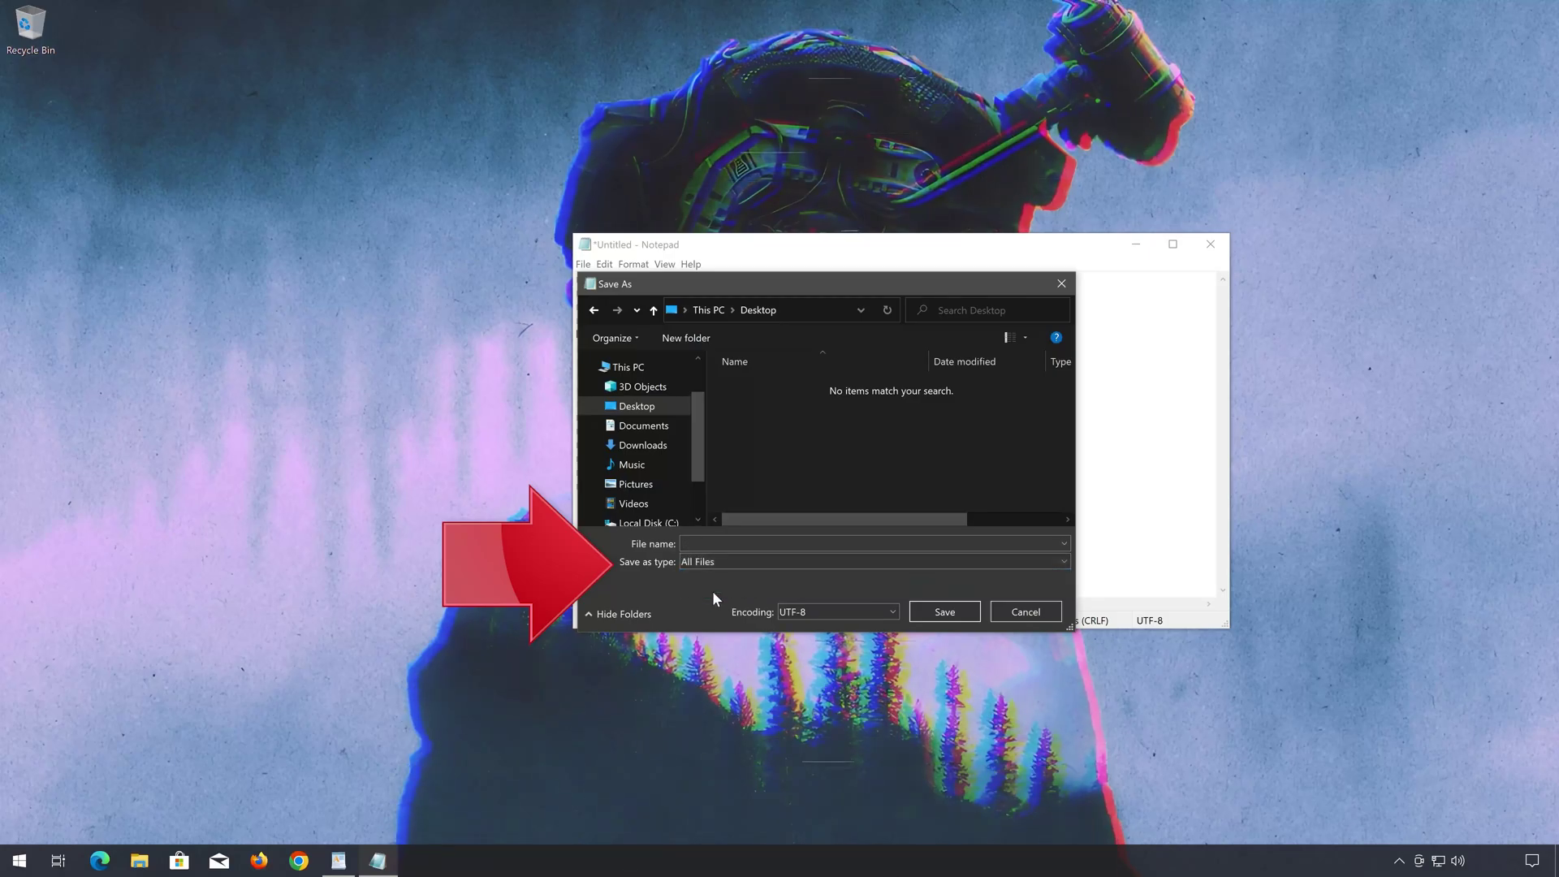
click(715, 543)
text(f)
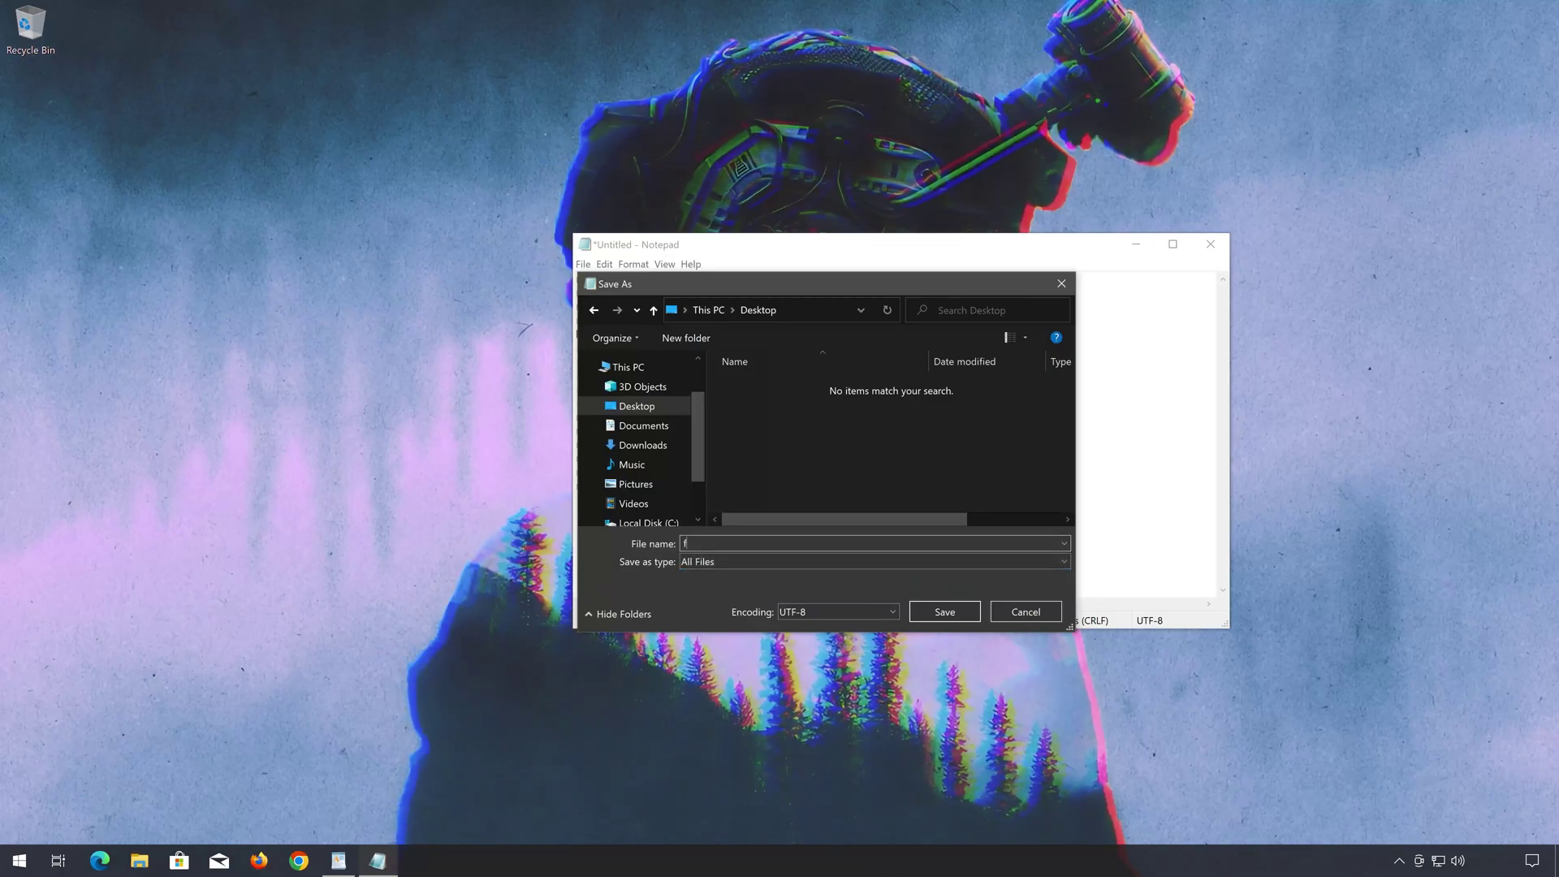
text(ix.bat)
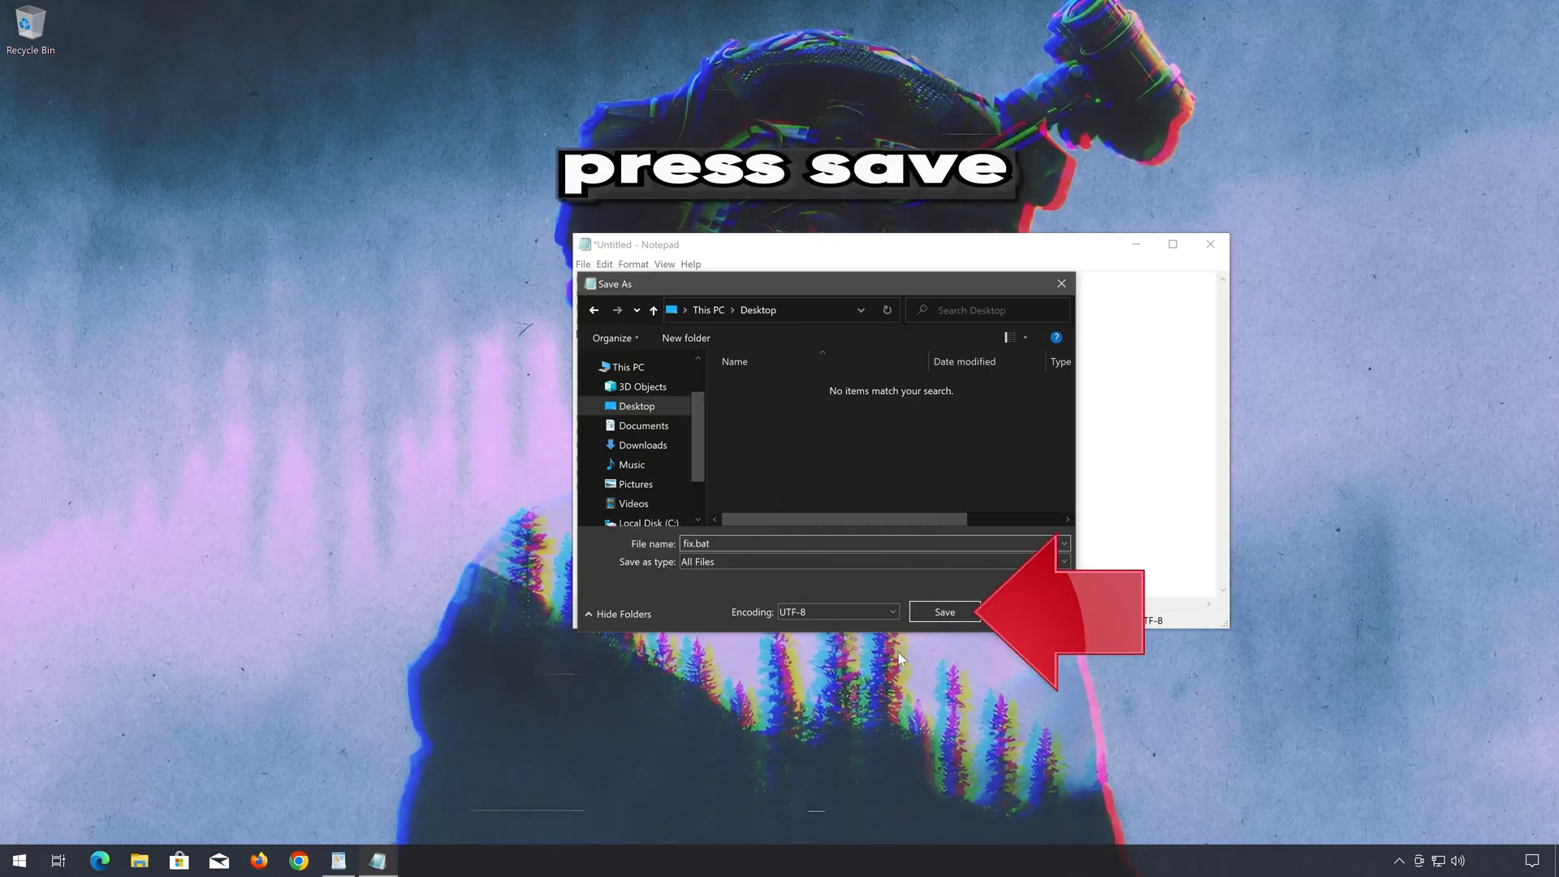
click(942, 615)
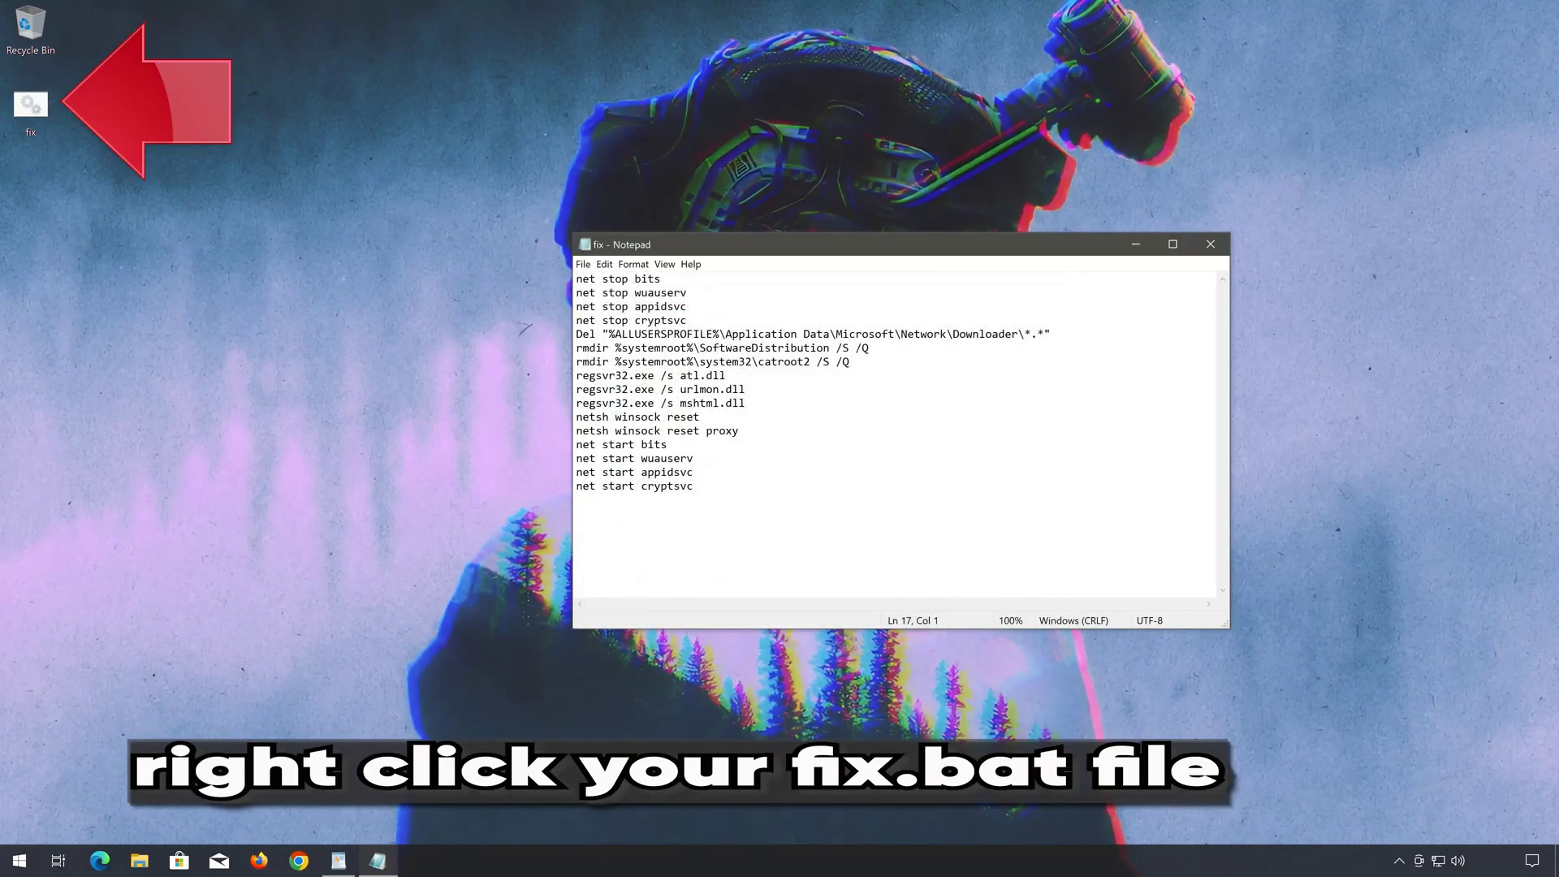
Step: Close Notepad, run fix.bat as administrator, and confirm deleting the downloader files
click(1208, 246)
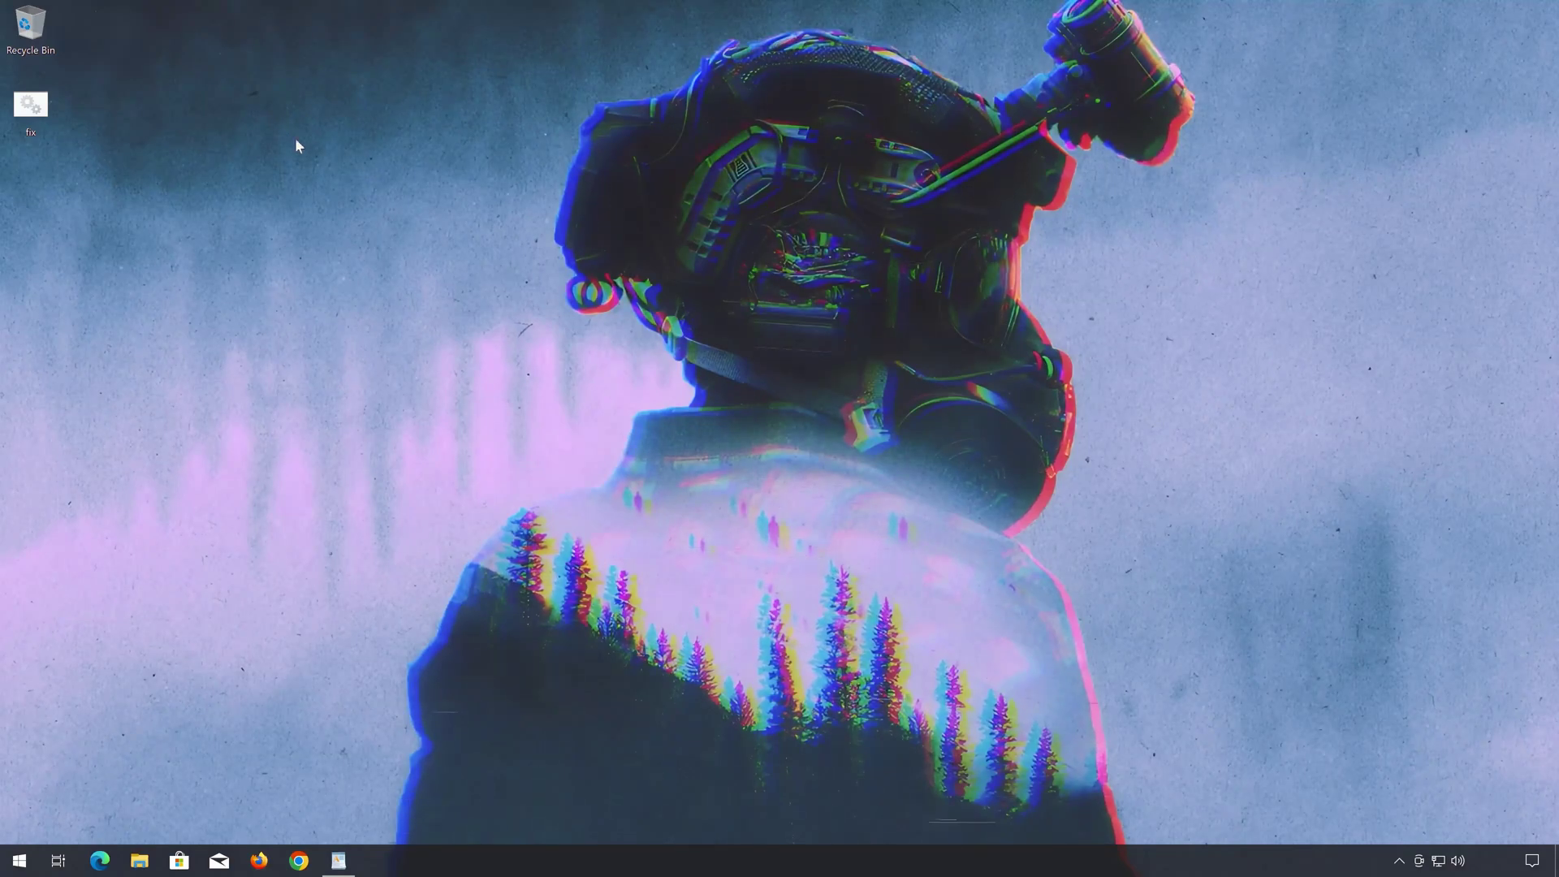
right_click(28, 108)
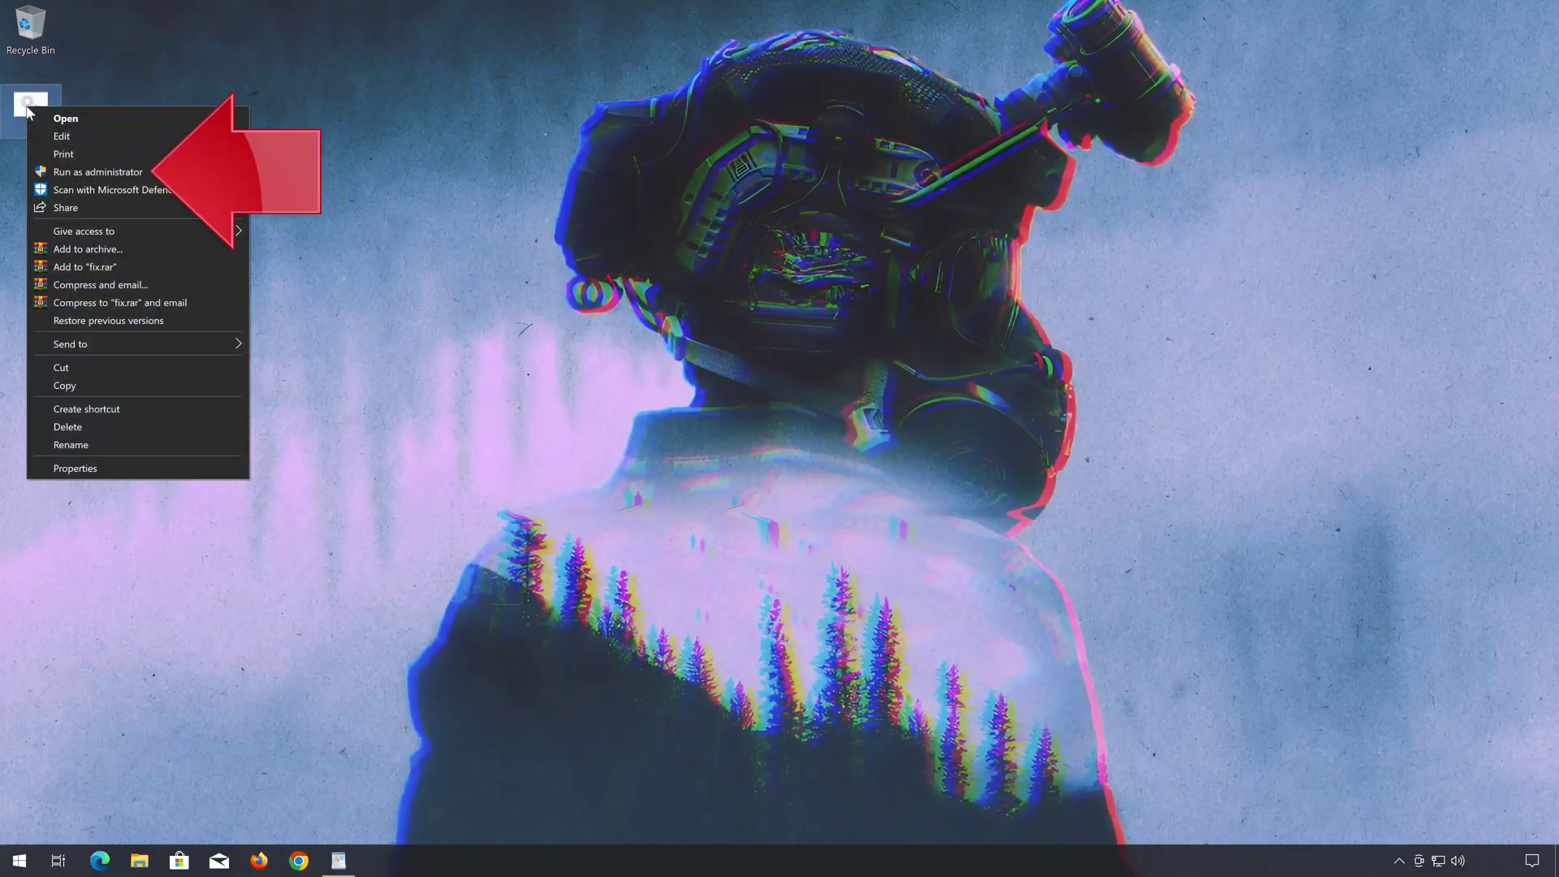
click(119, 173)
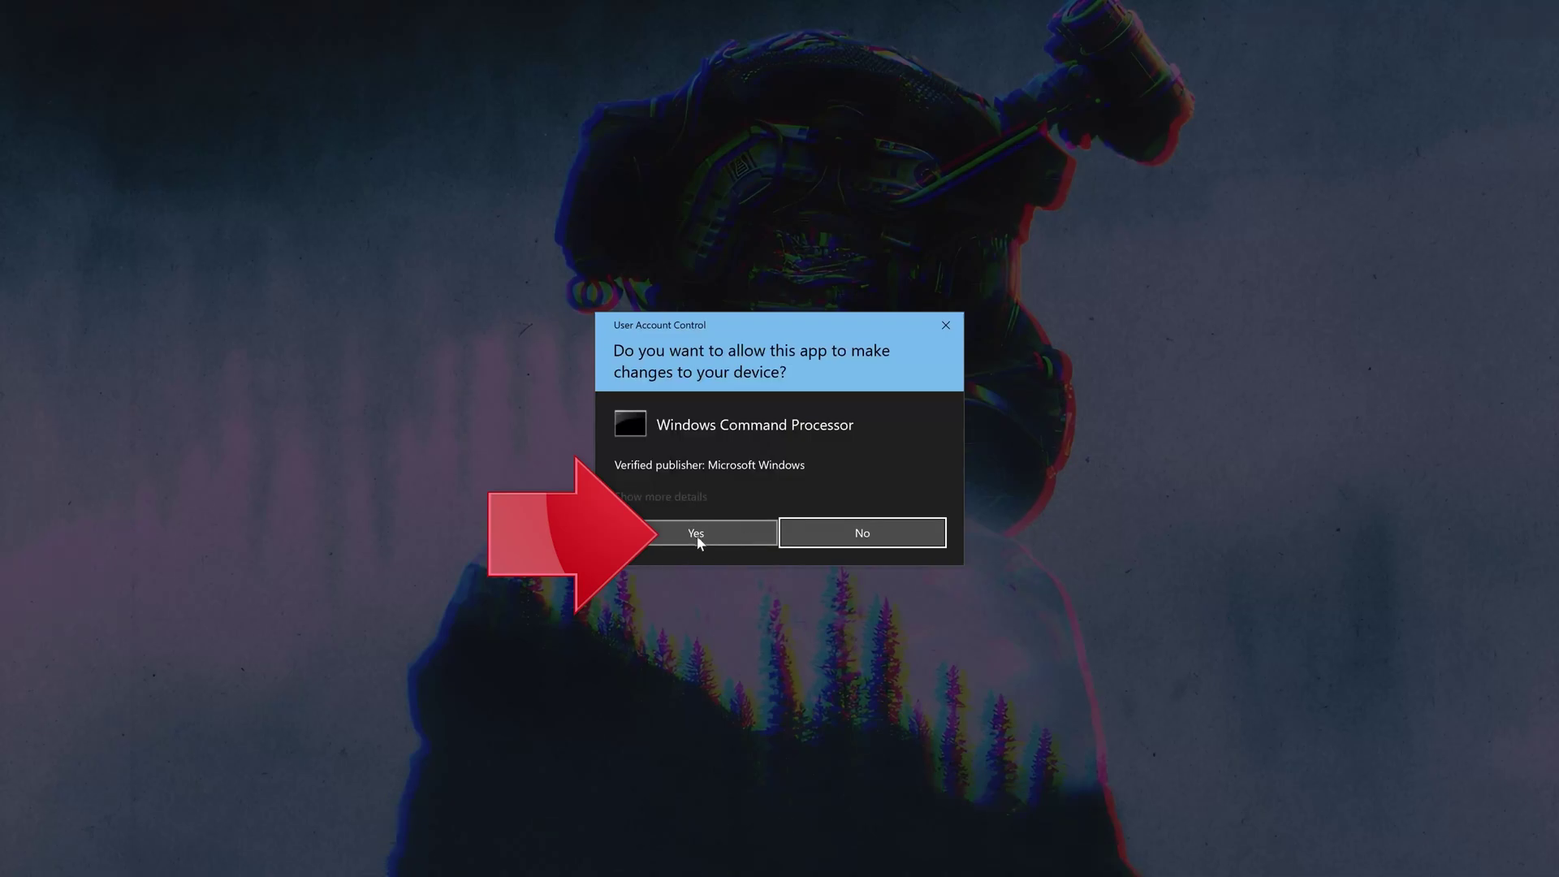
click(690, 541)
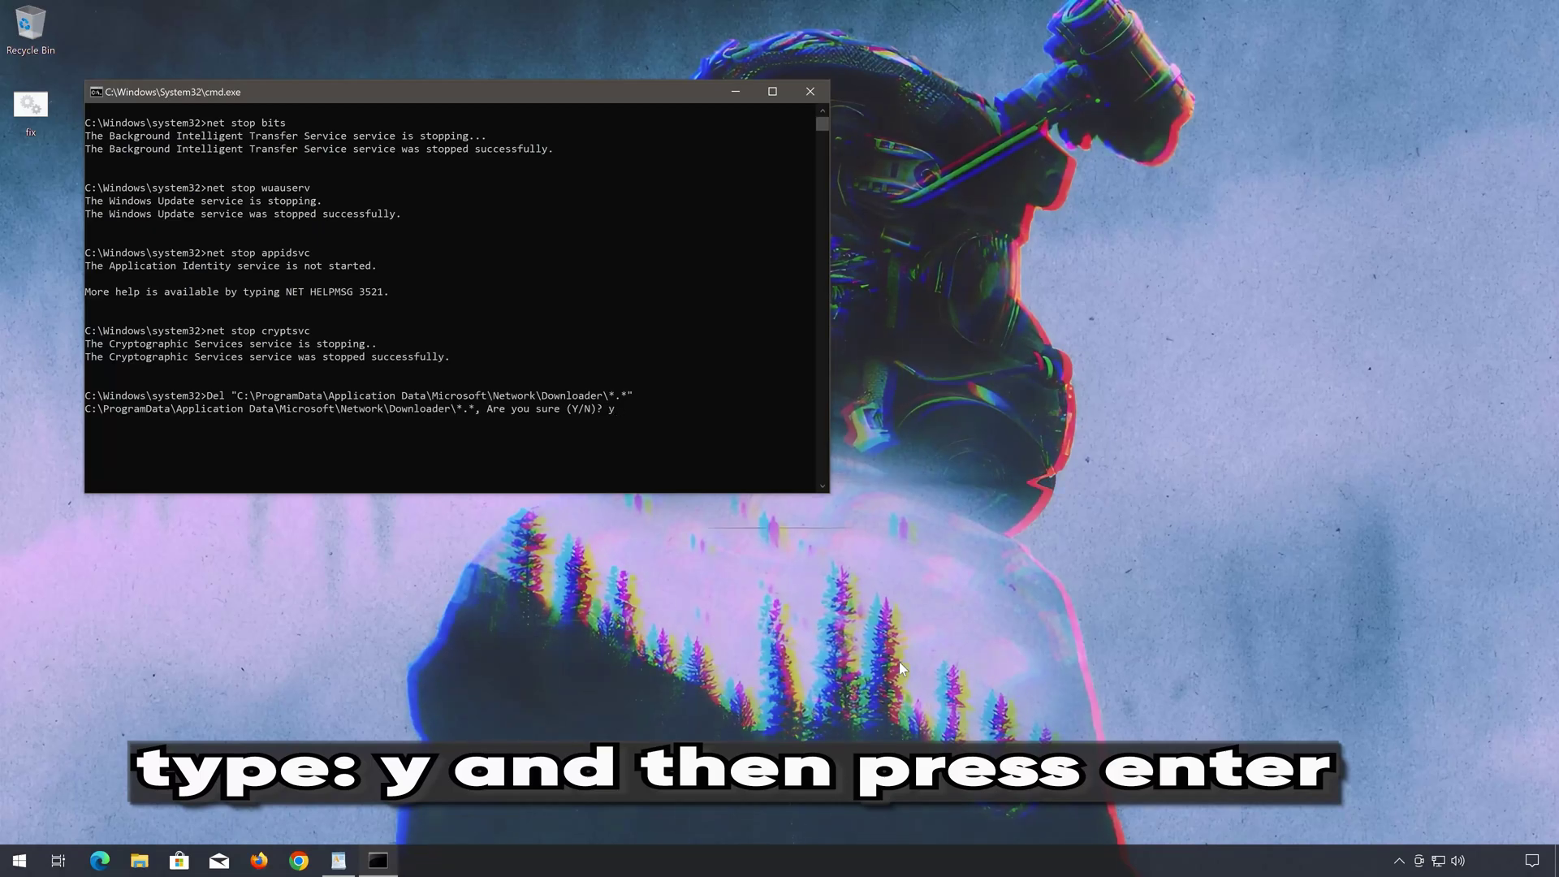
key(Return)
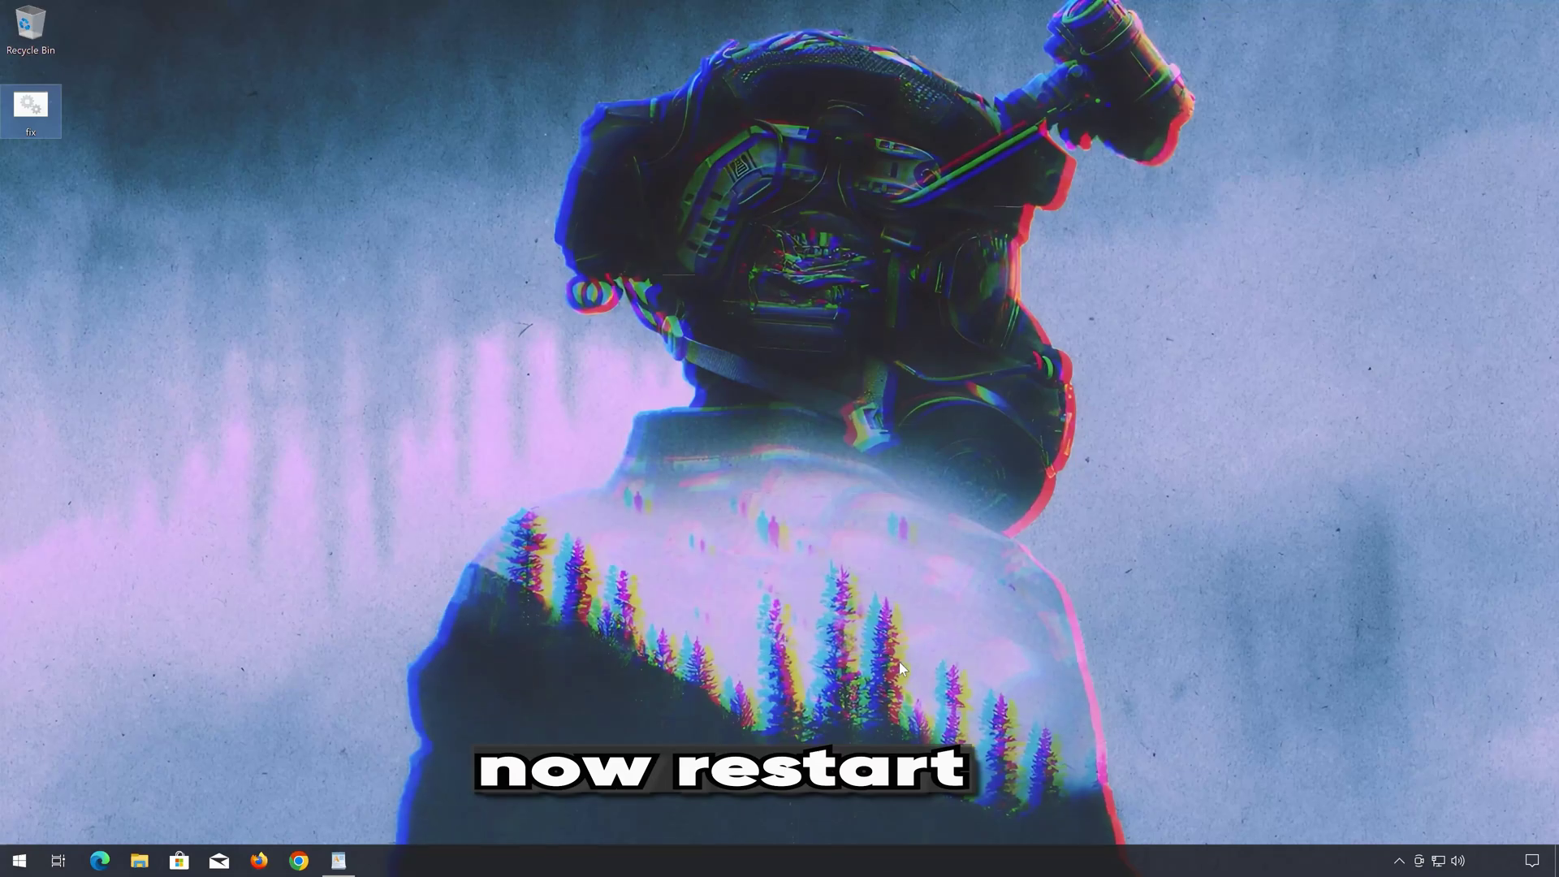
Step: Deselect the fix file, restart Windows from Start's power options, and reopen Start after sign-in
click(898, 668)
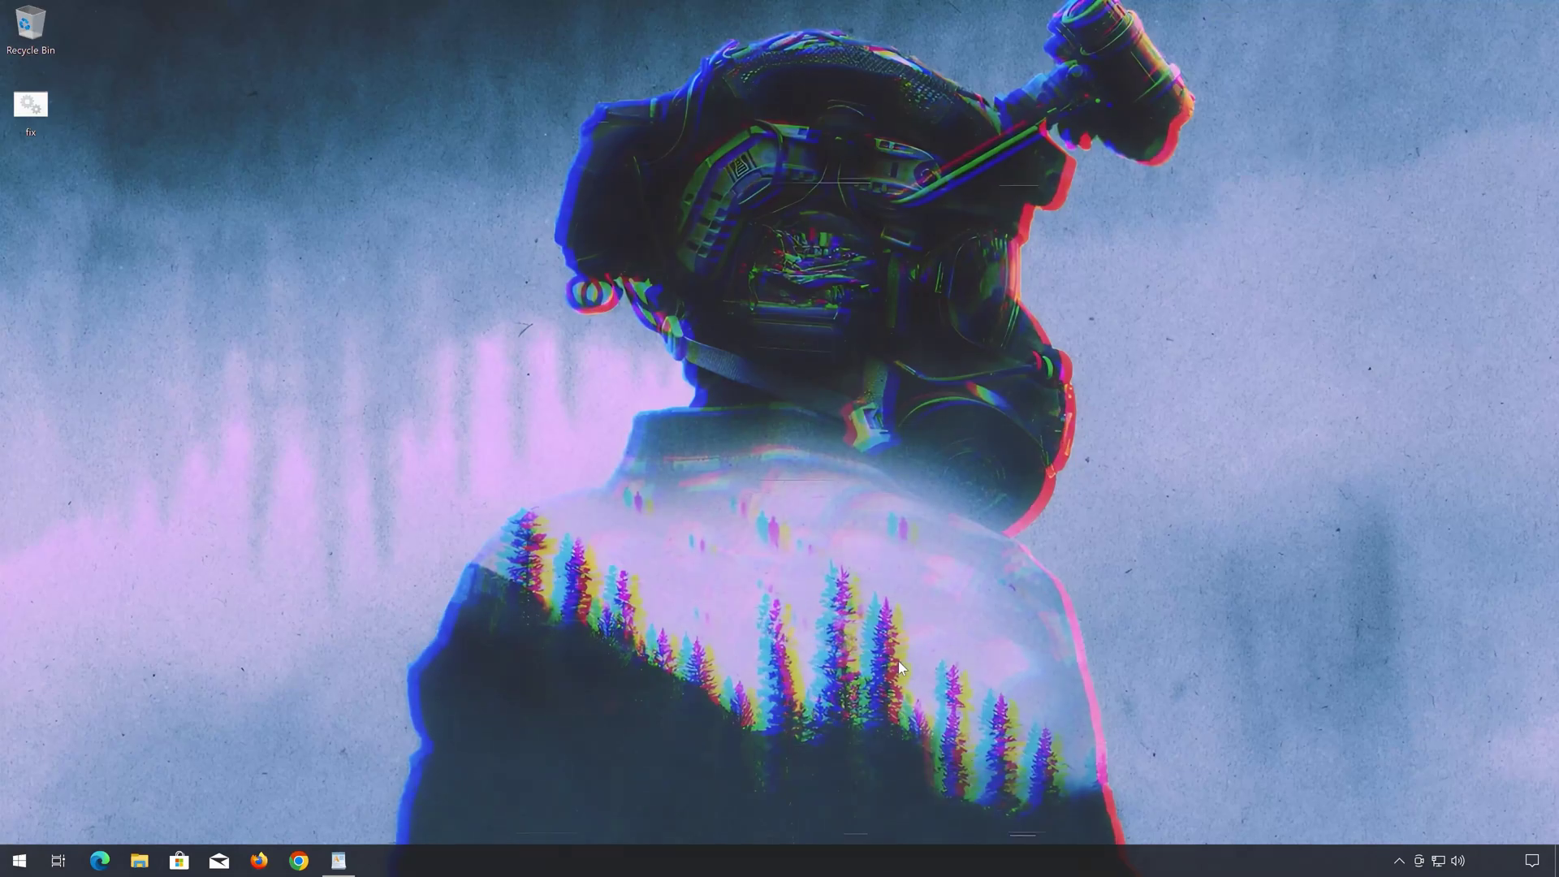
click(3, 866)
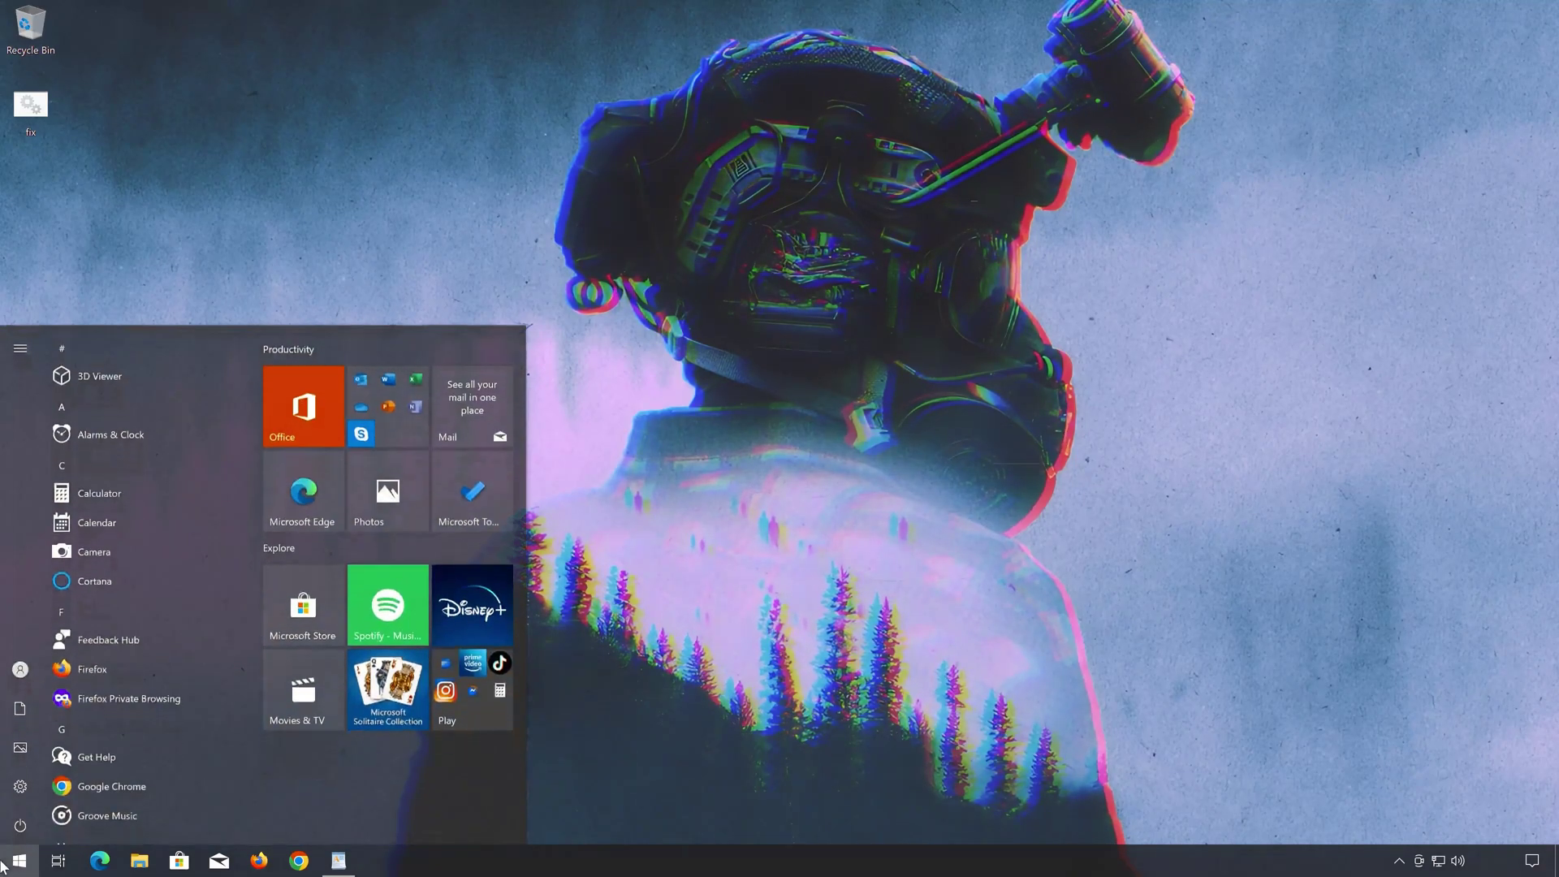
click(22, 826)
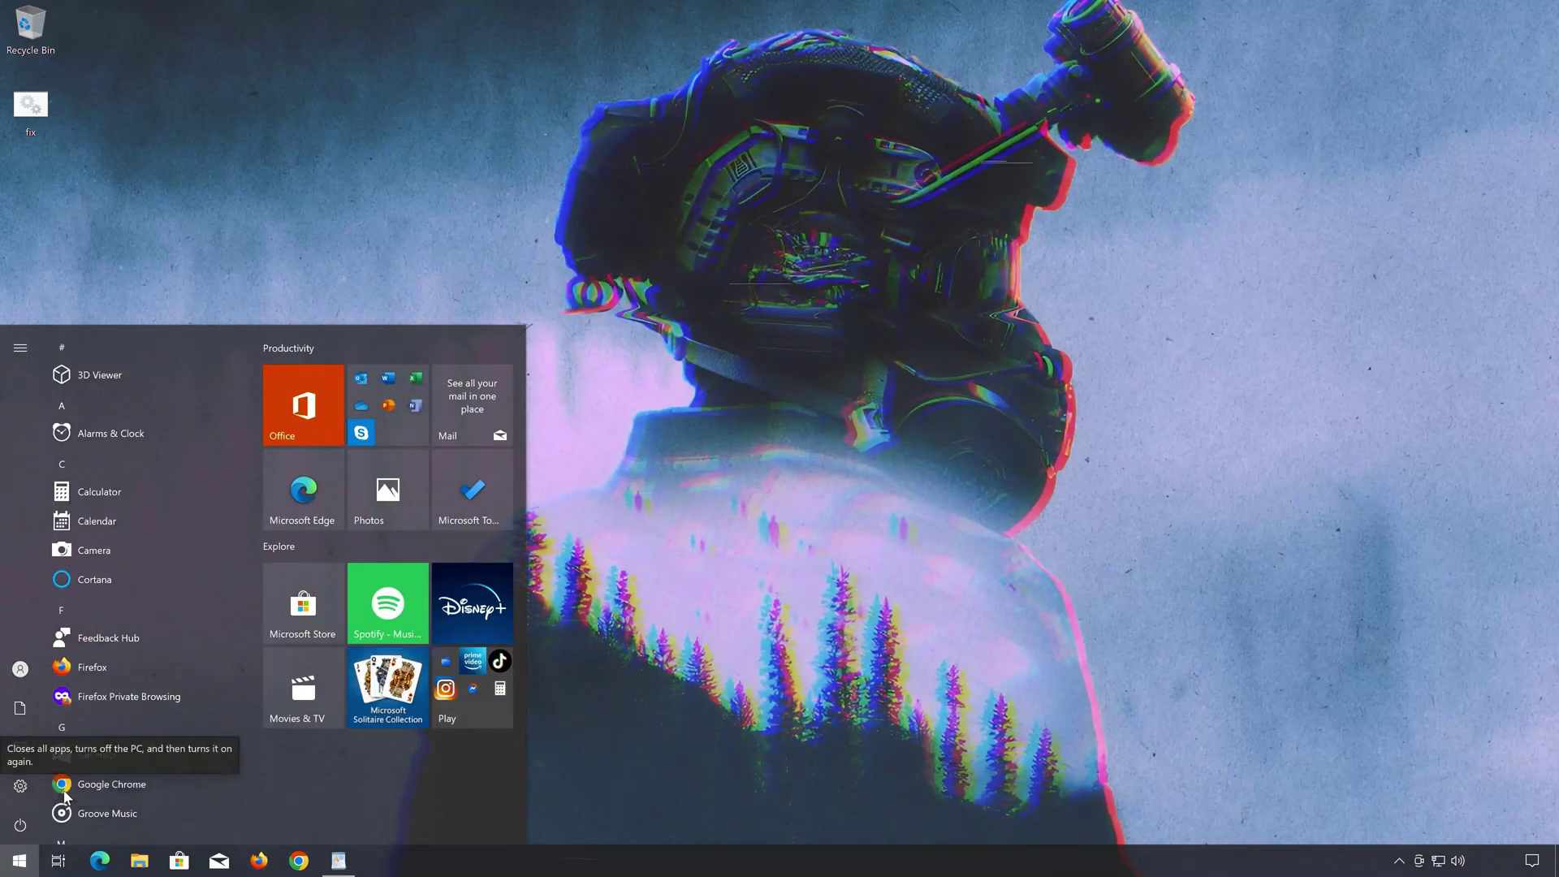
click(65, 787)
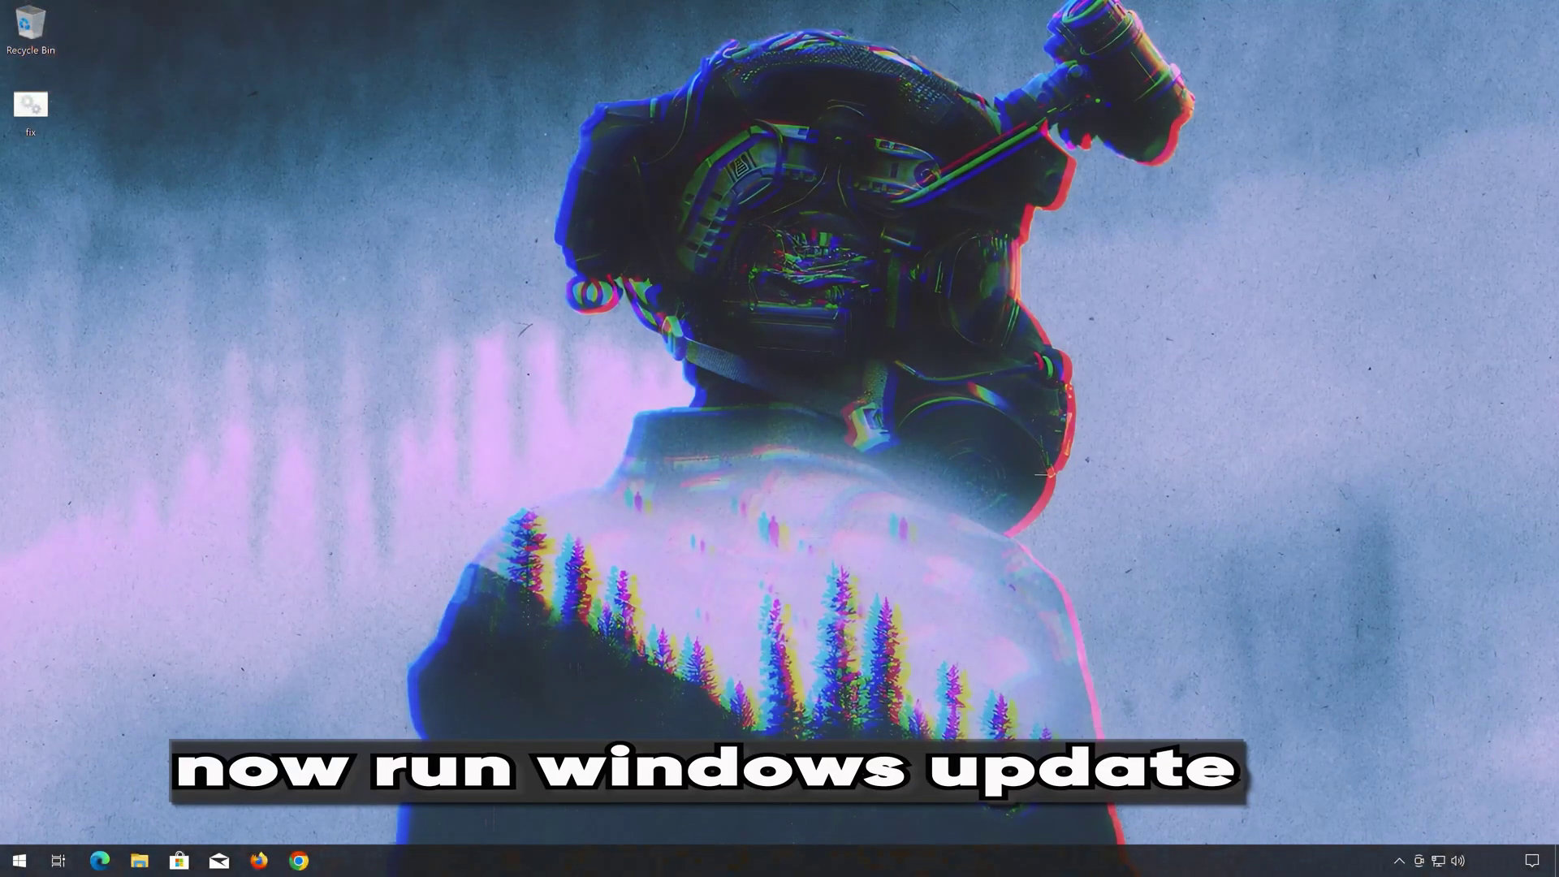
click(16, 858)
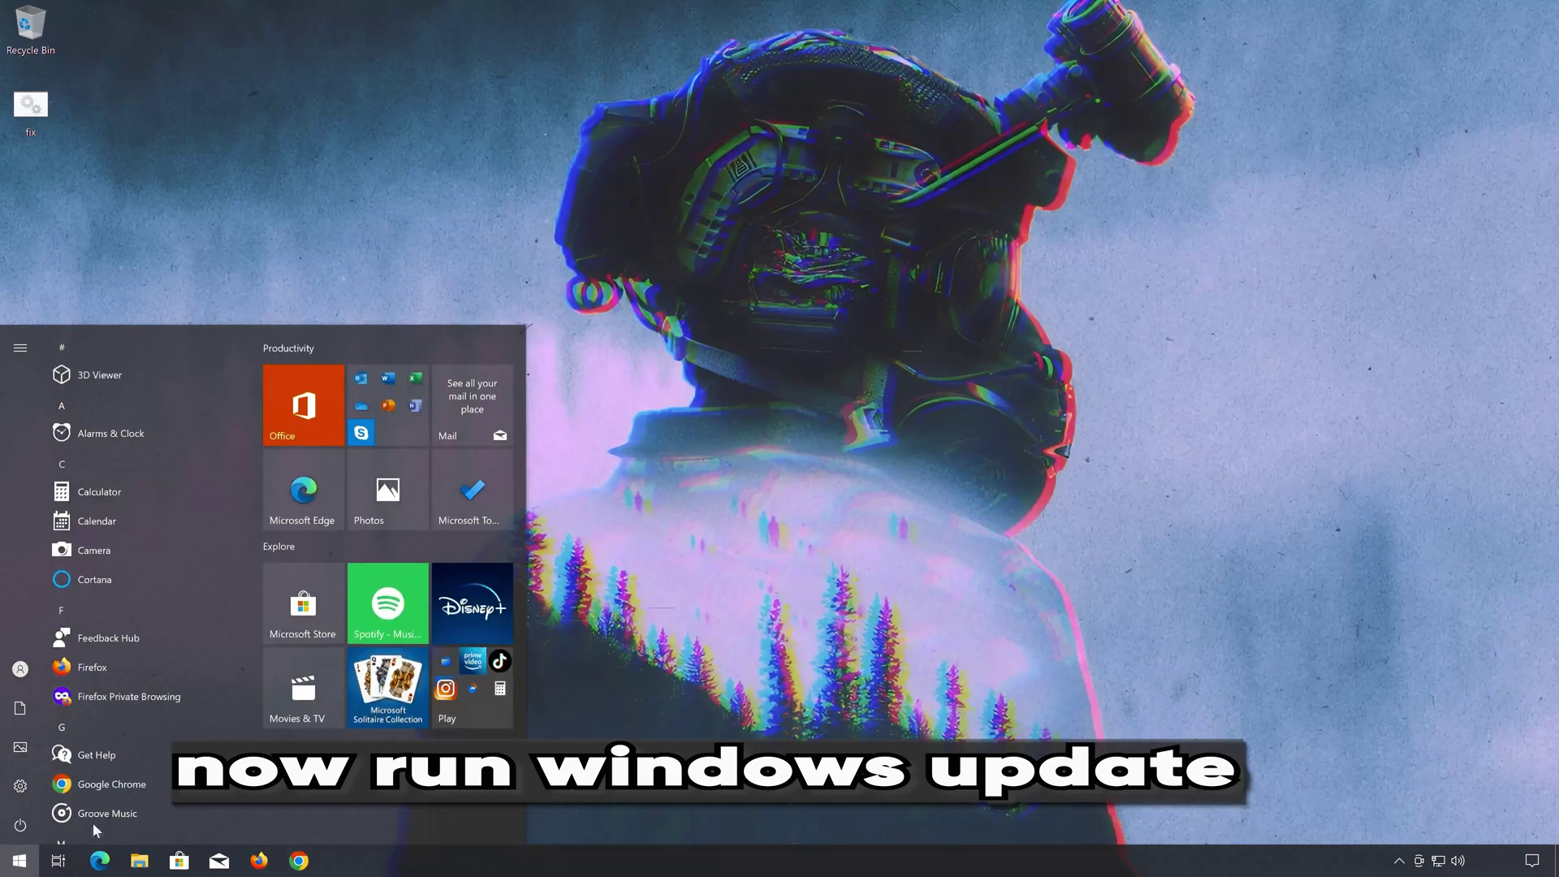
Step: Go to Settings > Update & Security to see updates KB5023696 and KB5022729 downloading
click(20, 785)
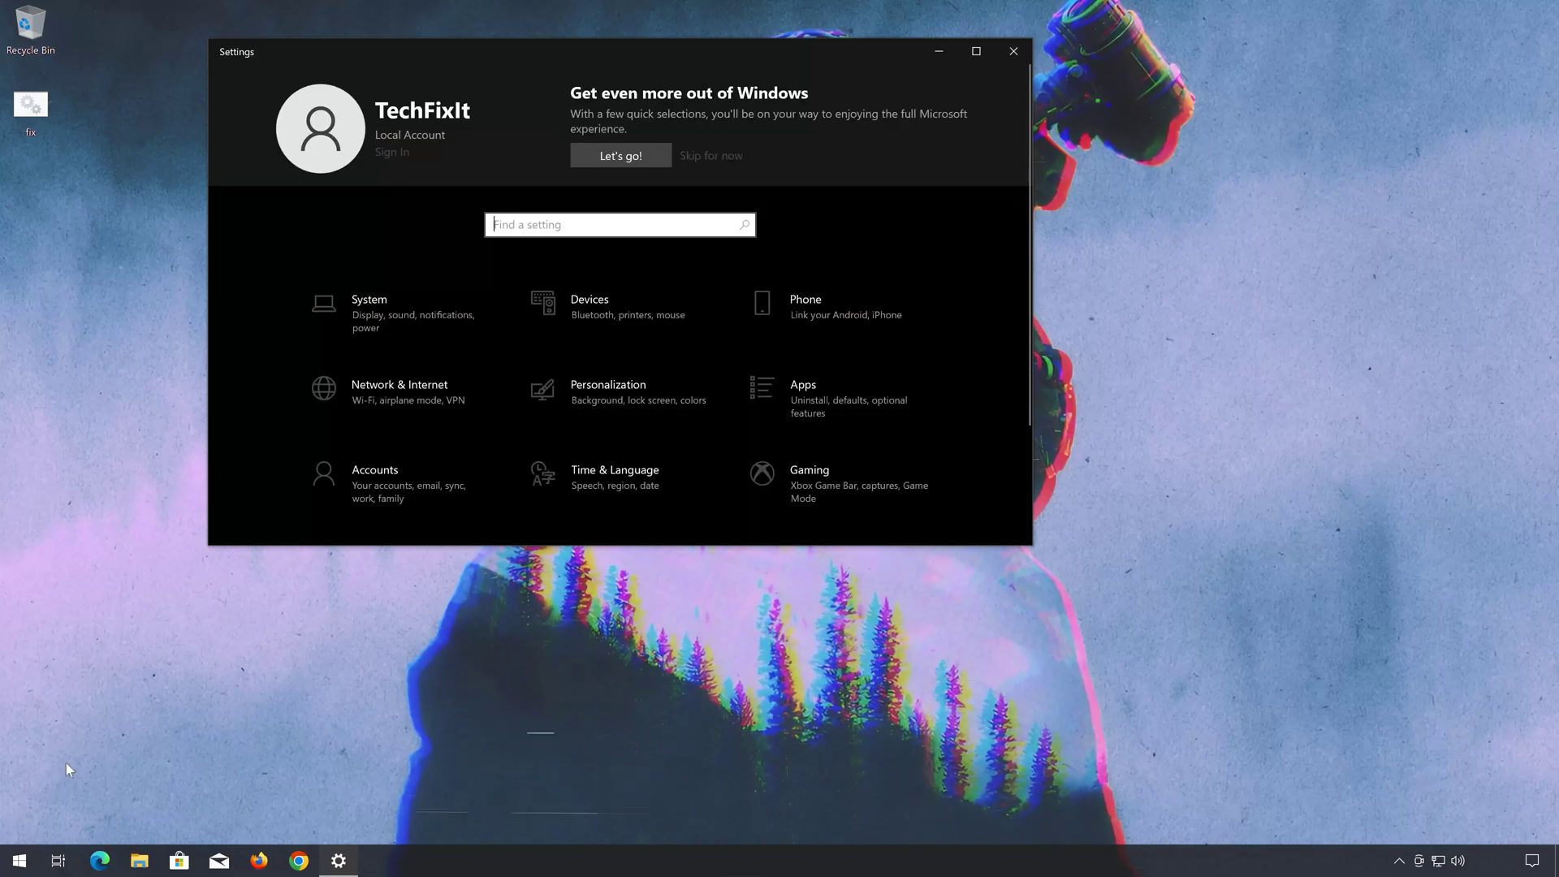
scroll(425, 485, down, 2)
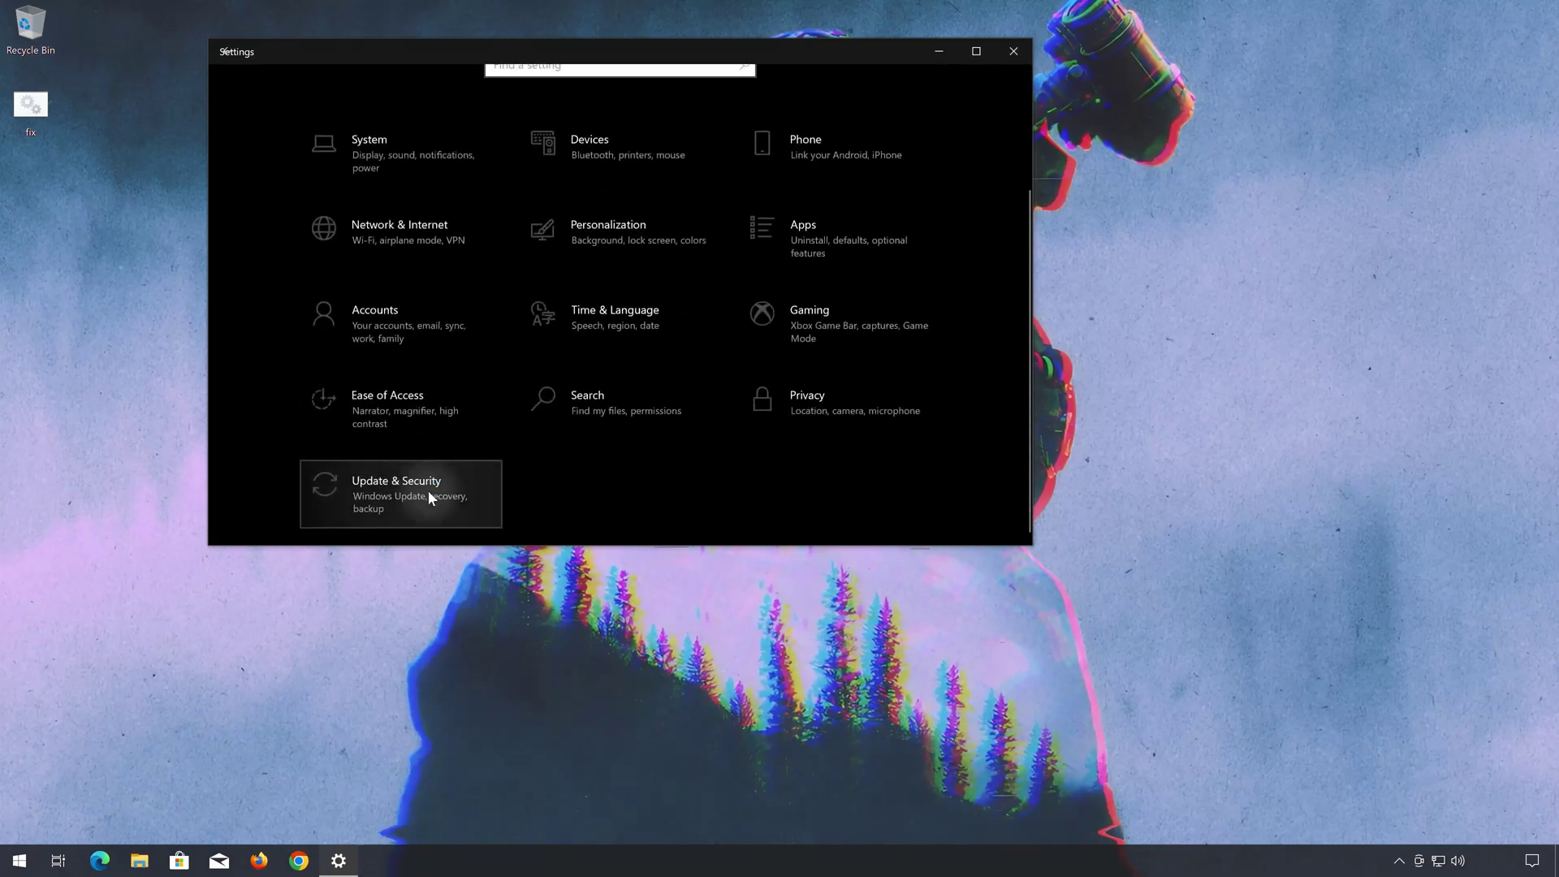
click(427, 490)
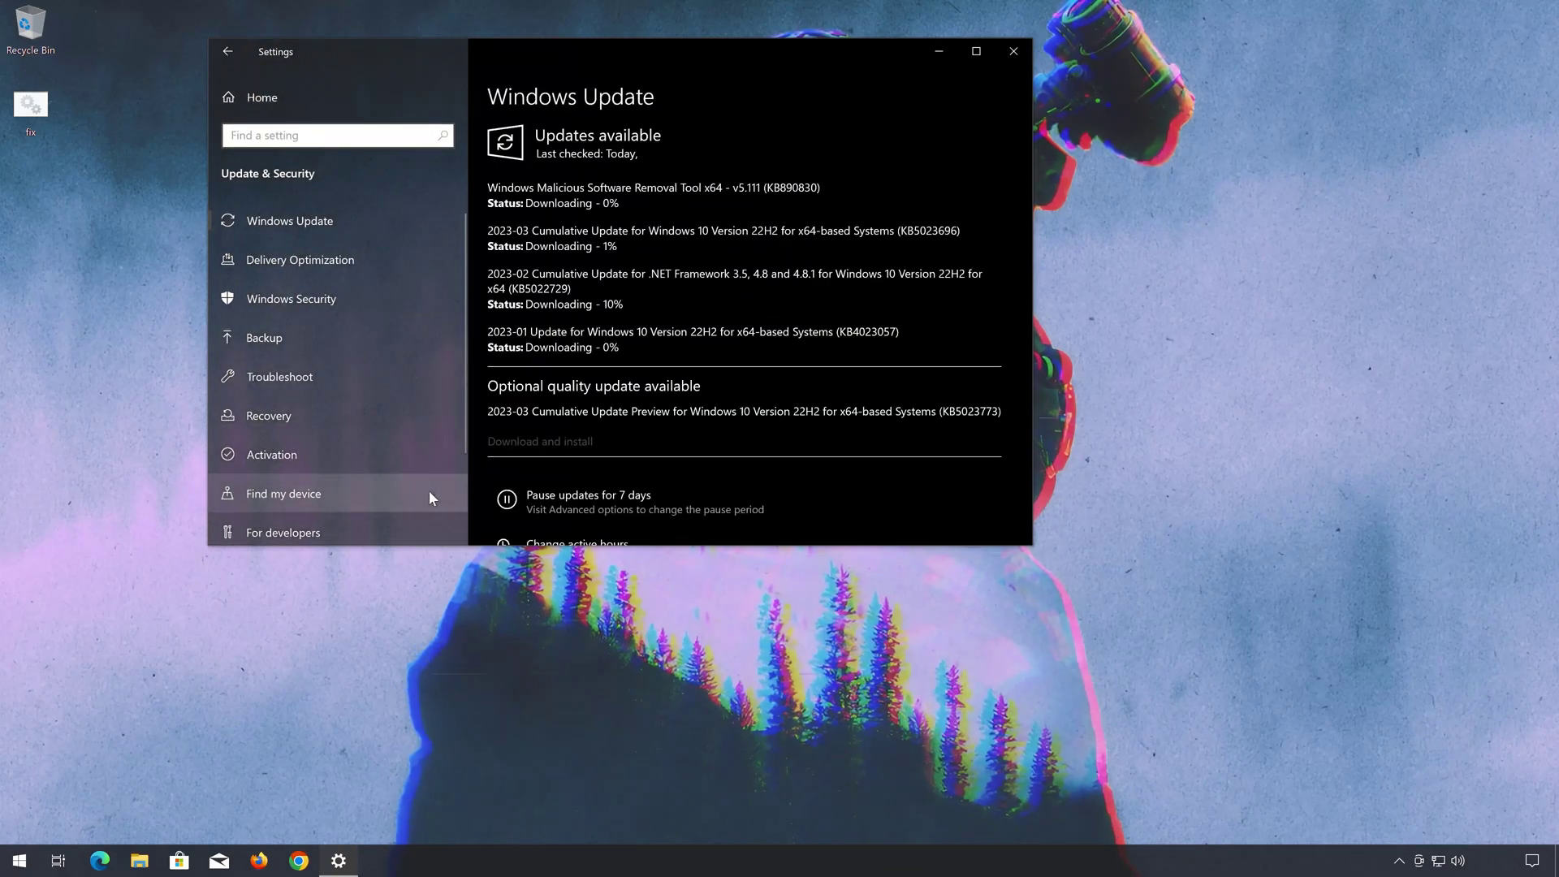